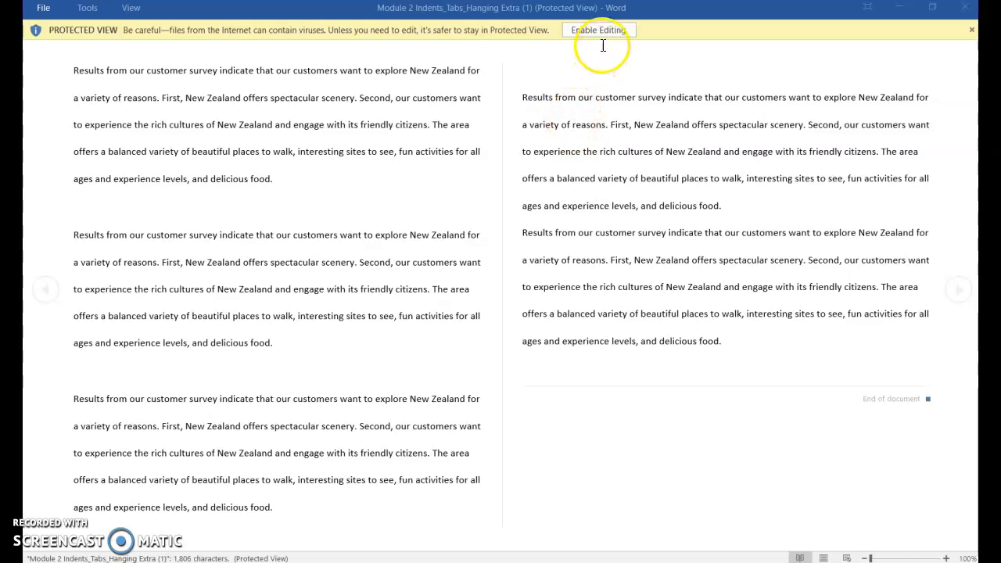
Enable editing of the protected document and look through its paragraphs
{"action": "left_click", "coordinate": [601, 31]}
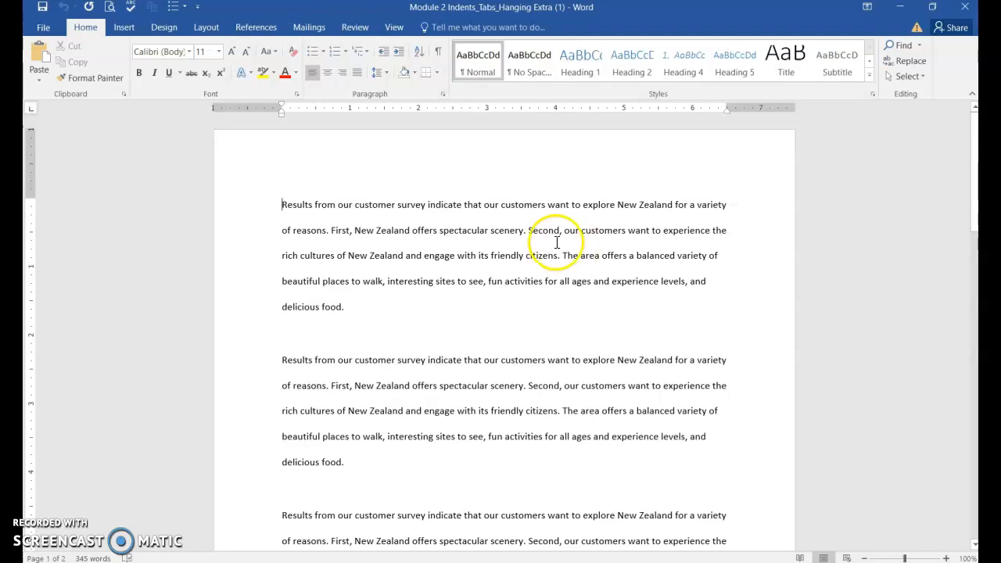
{"action": "scroll", "coordinate": [494, 250], "scroll_direction": "down", "scroll_amount": 5}
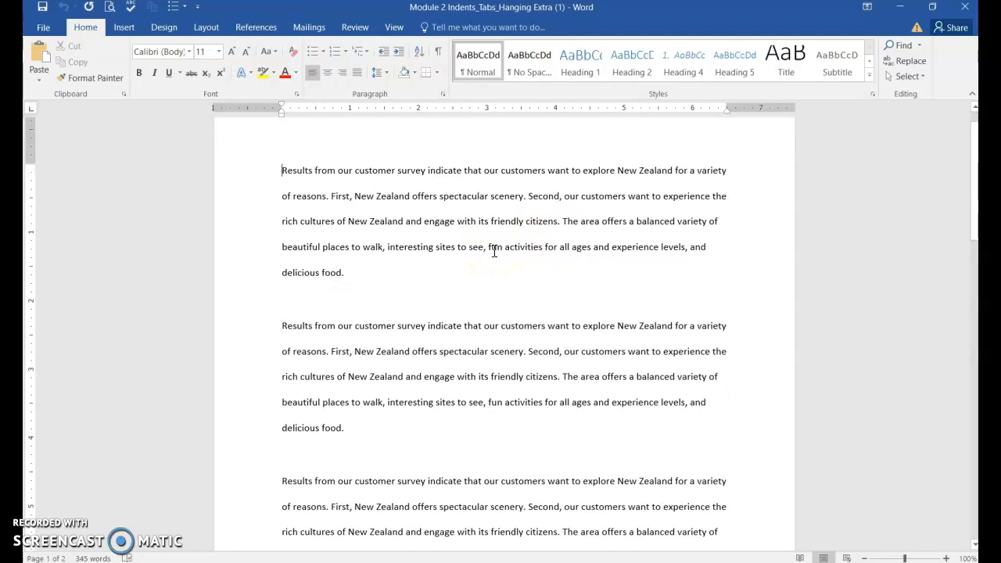
{"action": "scroll", "coordinate": [498, 272], "scroll_direction": "down", "scroll_amount": 15}
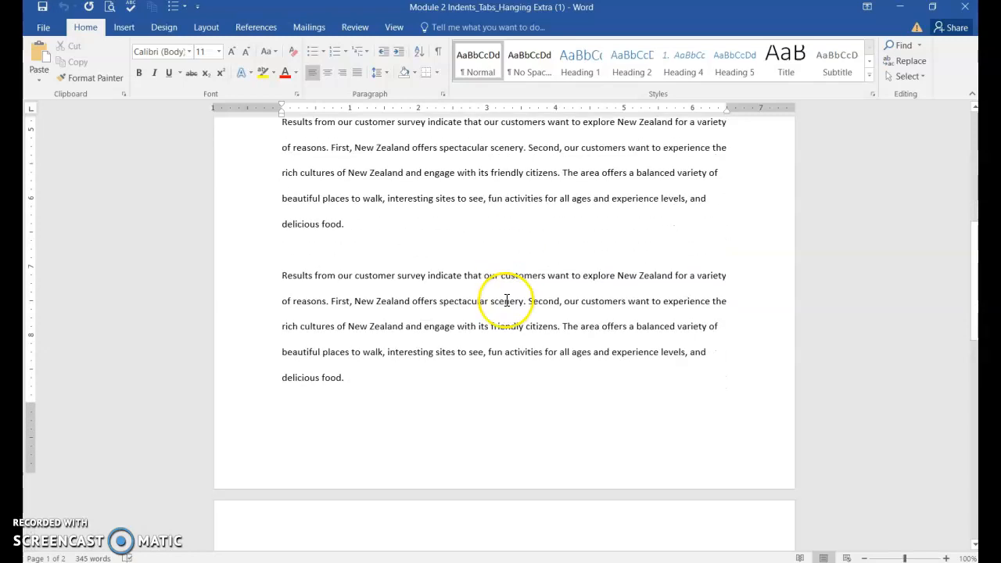
{"action": "scroll", "coordinate": [513, 330], "scroll_direction": "down", "scroll_amount": 10}
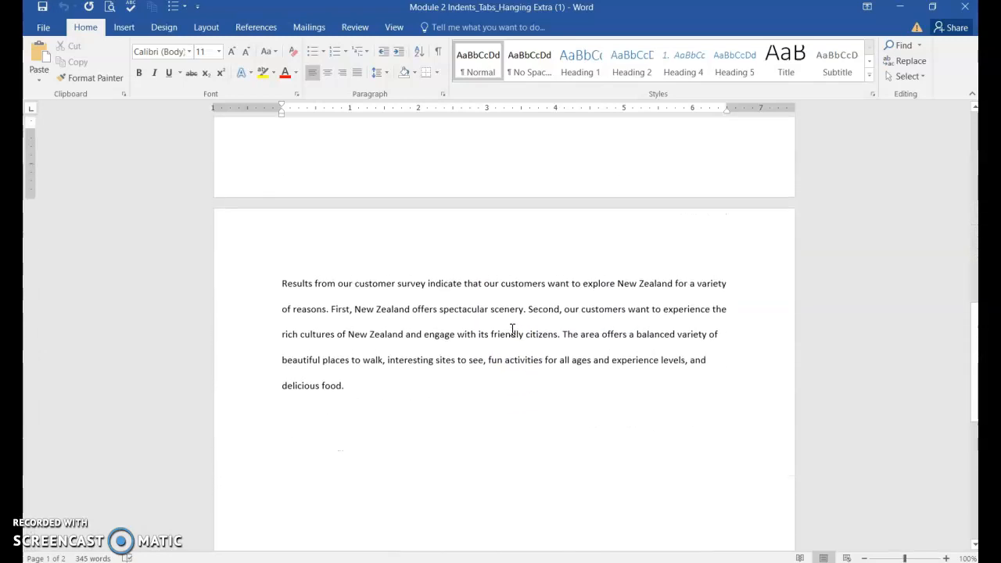
{"action": "scroll", "coordinate": [512, 330], "scroll_direction": "up", "scroll_amount": 7}
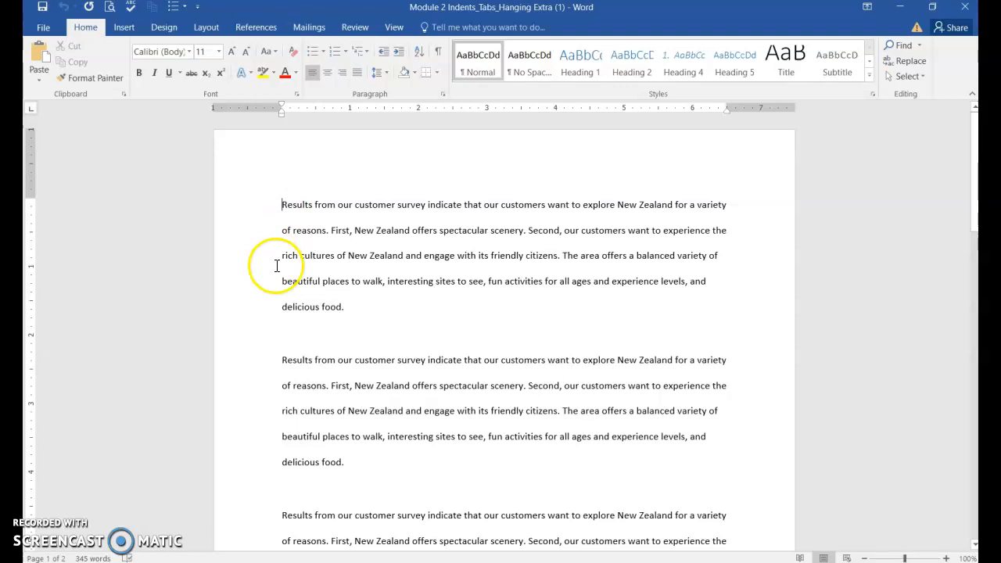
Select the whole document and justify all paragraphs
{"action": "left_click", "coordinate": [328, 77]}
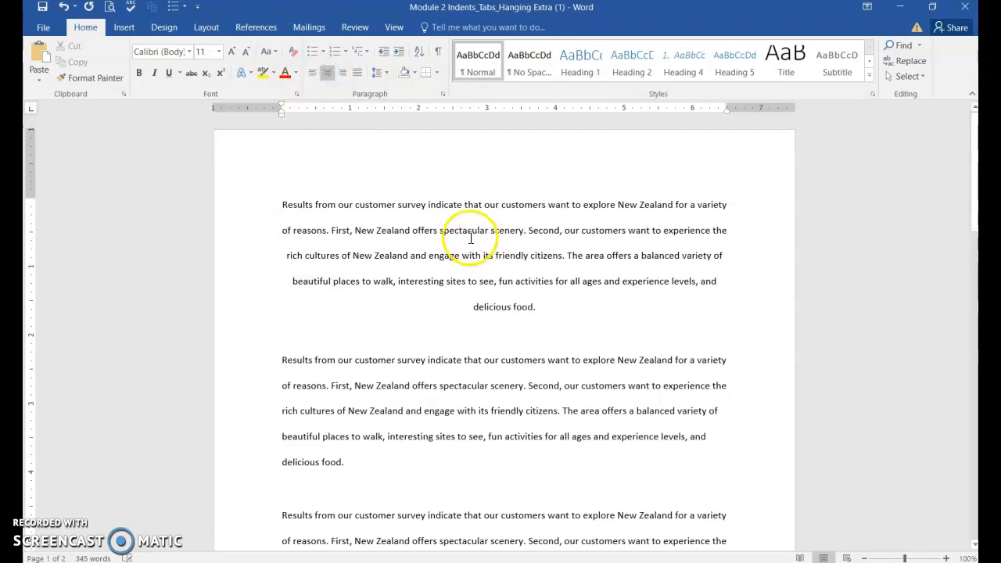
{"action": "left_click", "coordinate": [312, 72]}
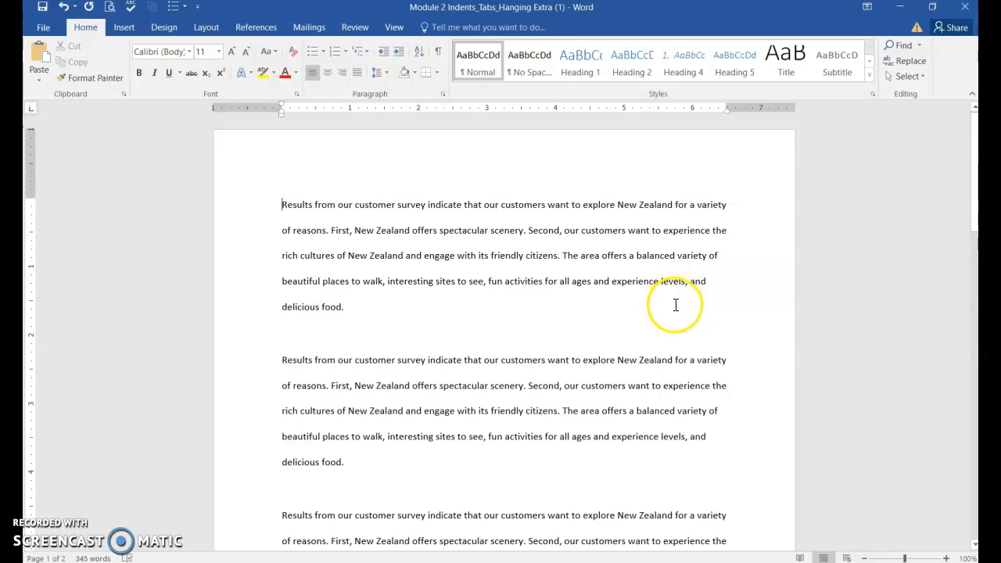
{"action": "key", "text": "ctrl+a"}
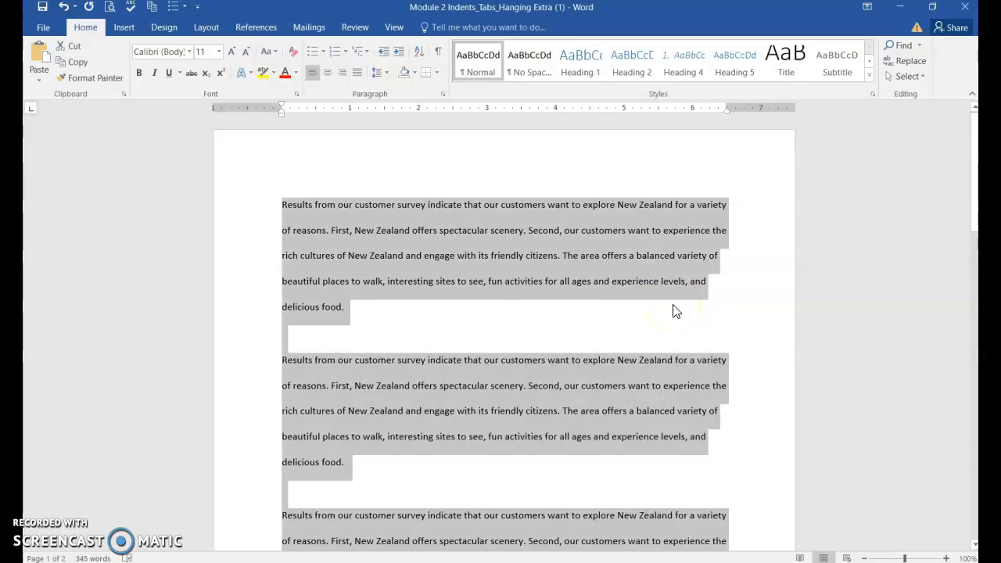
{"action": "scroll", "coordinate": [548, 376], "scroll_direction": "down", "scroll_amount": 8}
{"action": "scroll", "coordinate": [526, 401], "scroll_direction": "down", "scroll_amount": 5}
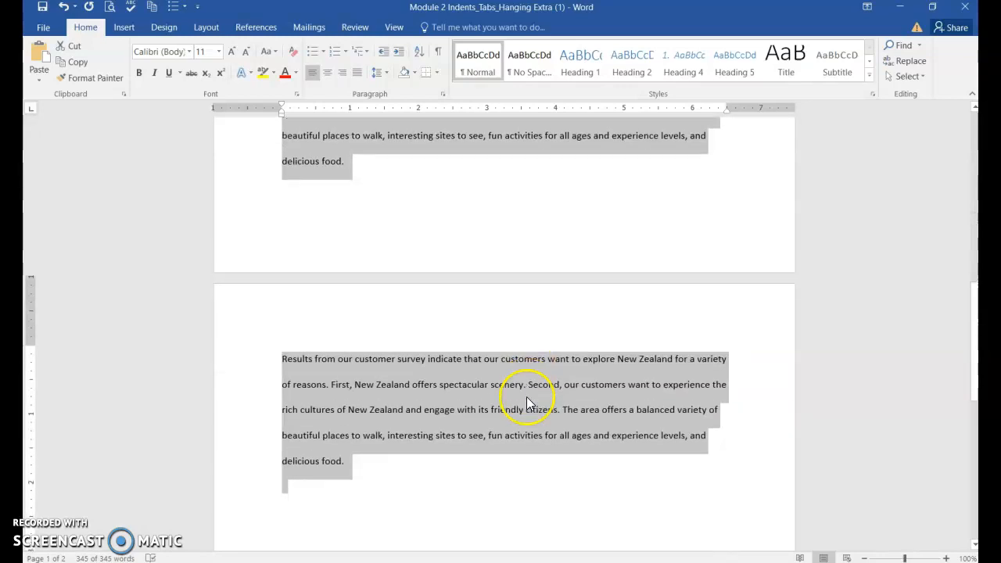
{"action": "scroll", "coordinate": [527, 397], "scroll_direction": "up", "scroll_amount": 1}
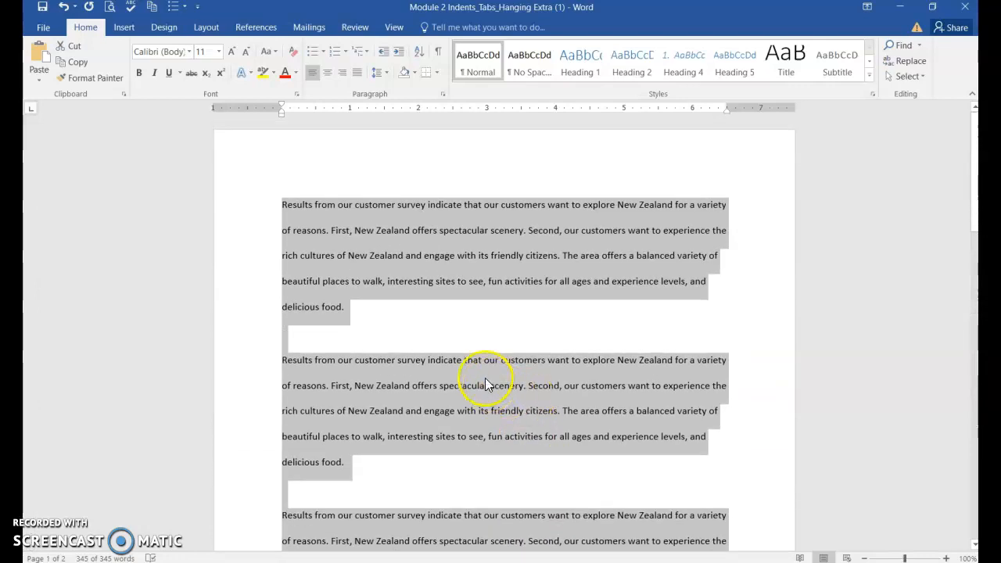
{"action": "left_click", "coordinate": [354, 73]}
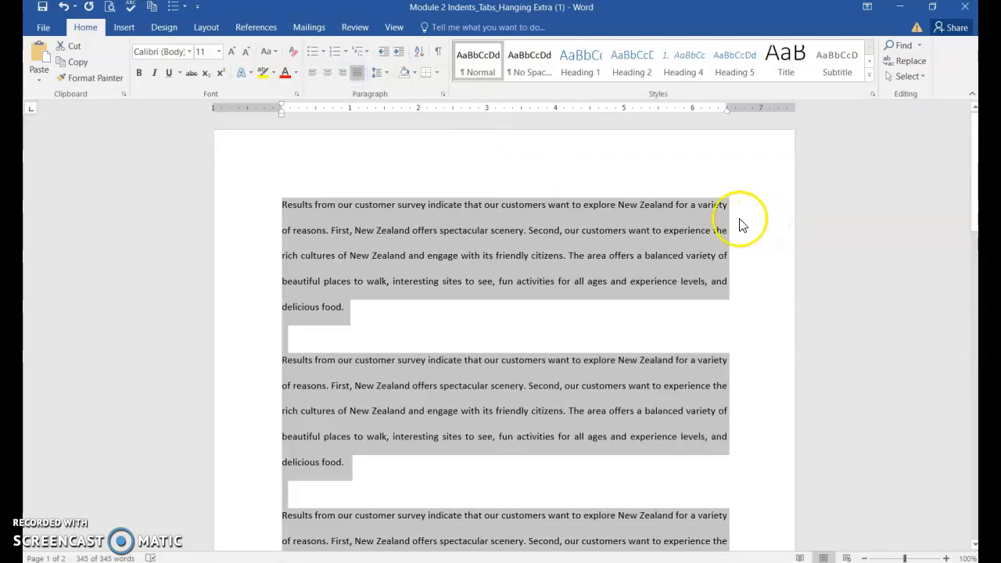
{"action": "left_click", "coordinate": [597, 255]}
{"action": "left_click", "coordinate": [280, 204]}
{"action": "left_click", "coordinate": [481, 232]}
{"action": "left_click", "coordinate": [413, 256]}
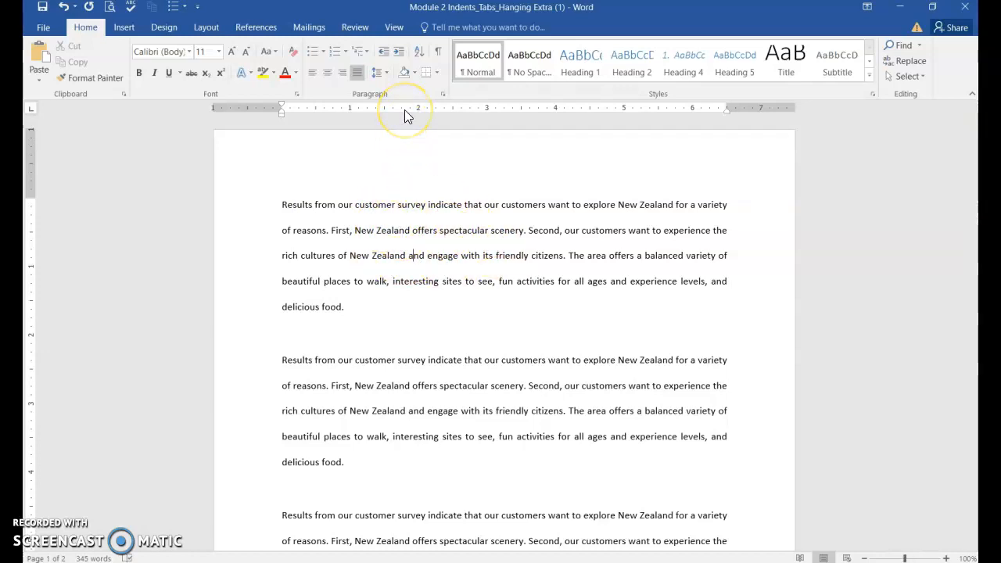
Hide the ruler and show it again
{"action": "left_click", "coordinate": [395, 28]}
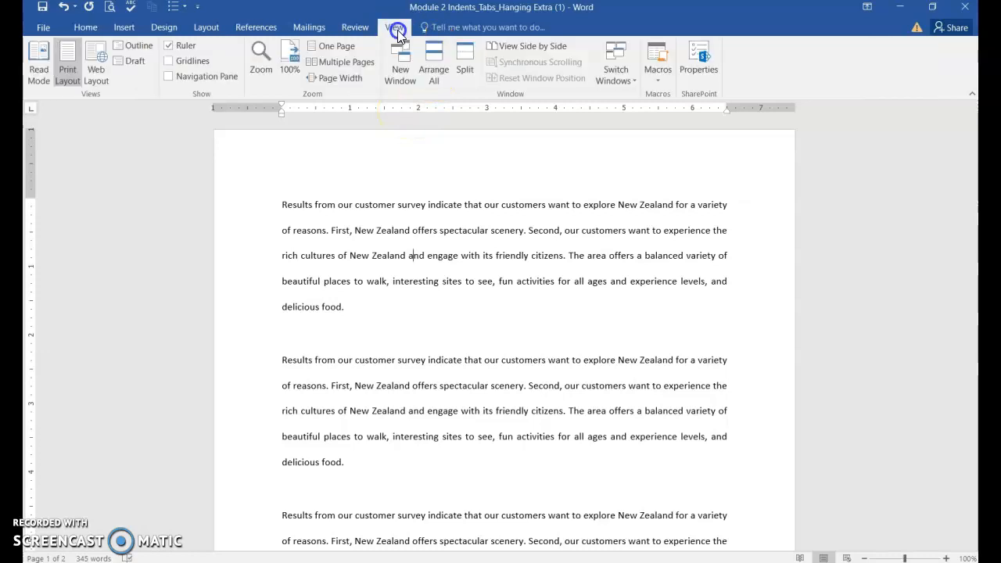
{"action": "left_click", "coordinate": [168, 47]}
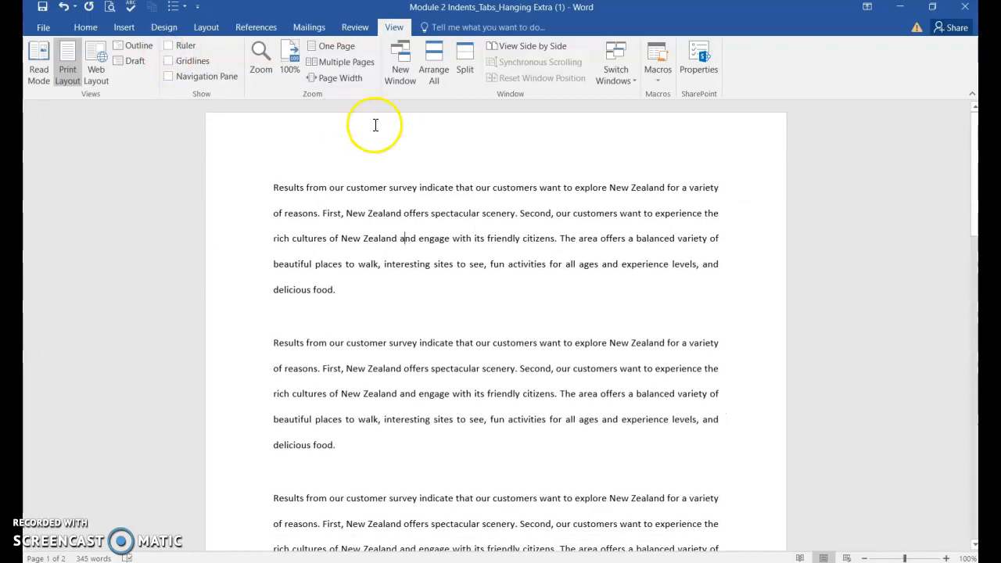
{"action": "left_click", "coordinate": [169, 45]}
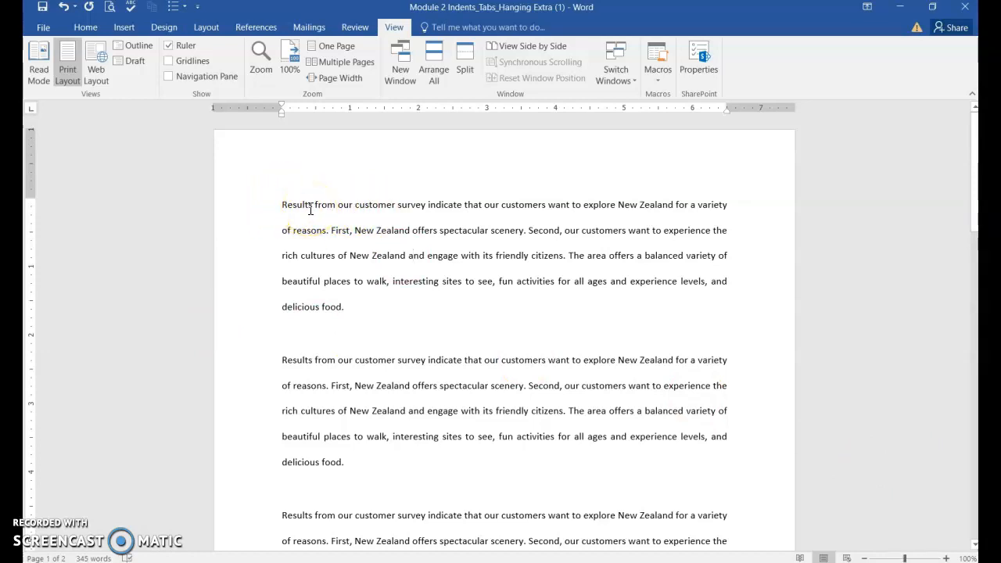
{"action": "left_click", "coordinate": [285, 211]}
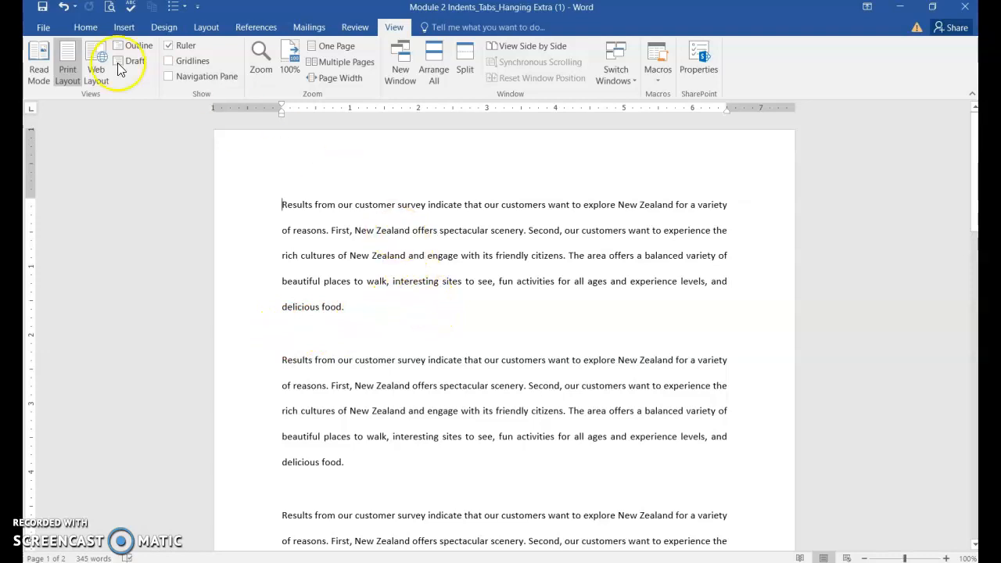
Give the first paragraph a First line special indent of 0.5" in the Paragraph settings
{"action": "left_click", "coordinate": [86, 28]}
{"action": "left_click", "coordinate": [499, 205]}
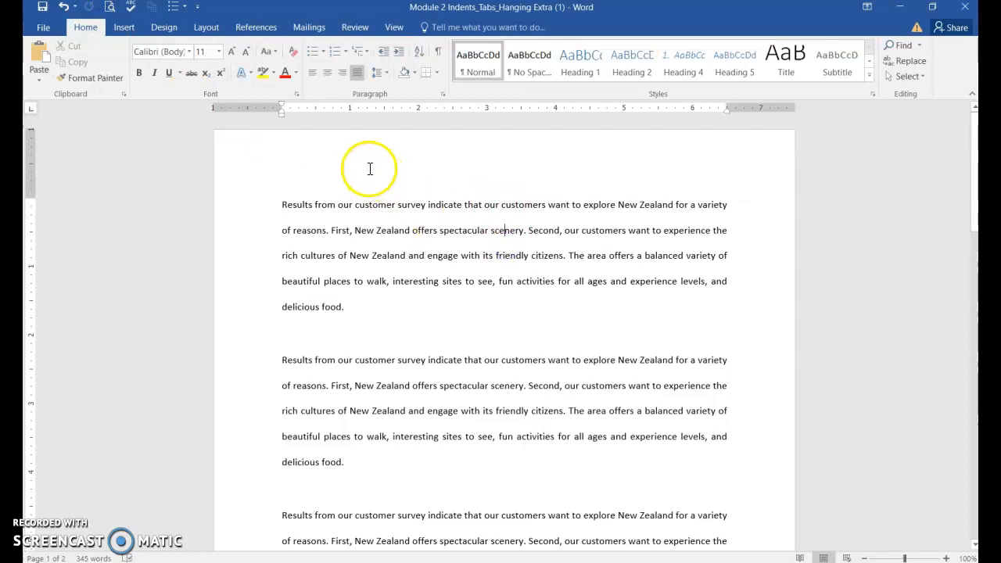
{"action": "left_click", "coordinate": [444, 96]}
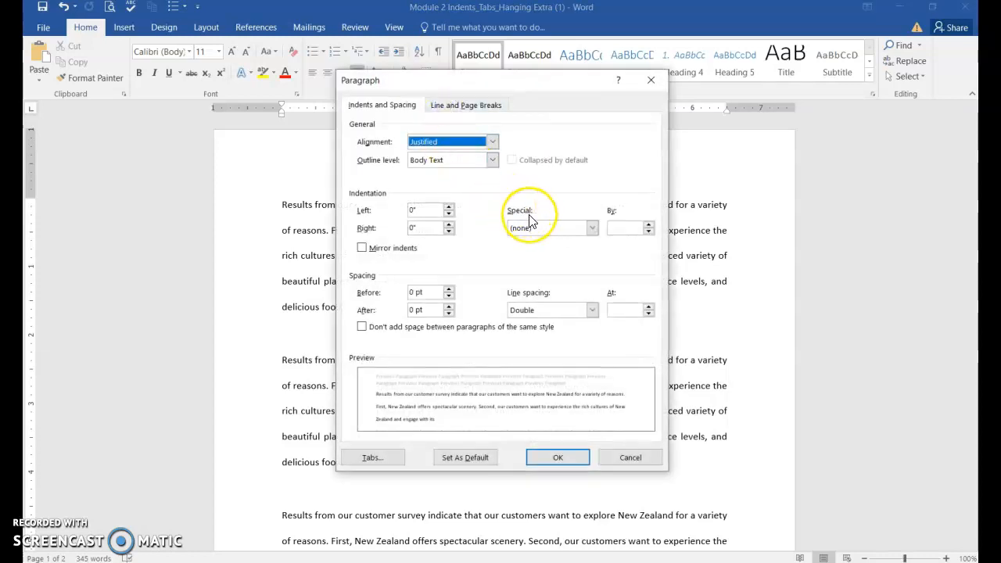
{"action": "left_click", "coordinate": [539, 230]}
{"action": "left_click", "coordinate": [595, 231]}
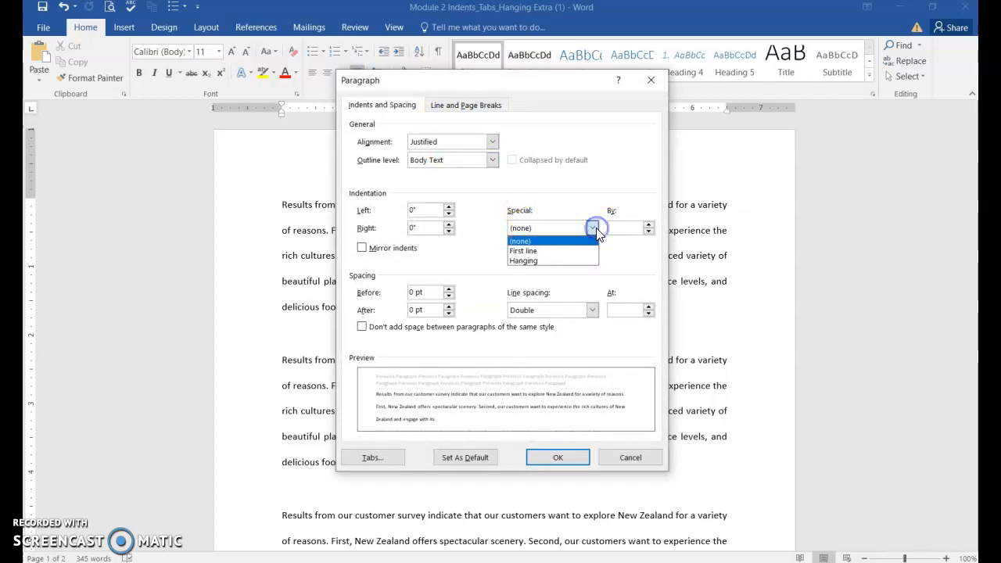
{"action": "left_click", "coordinate": [523, 247]}
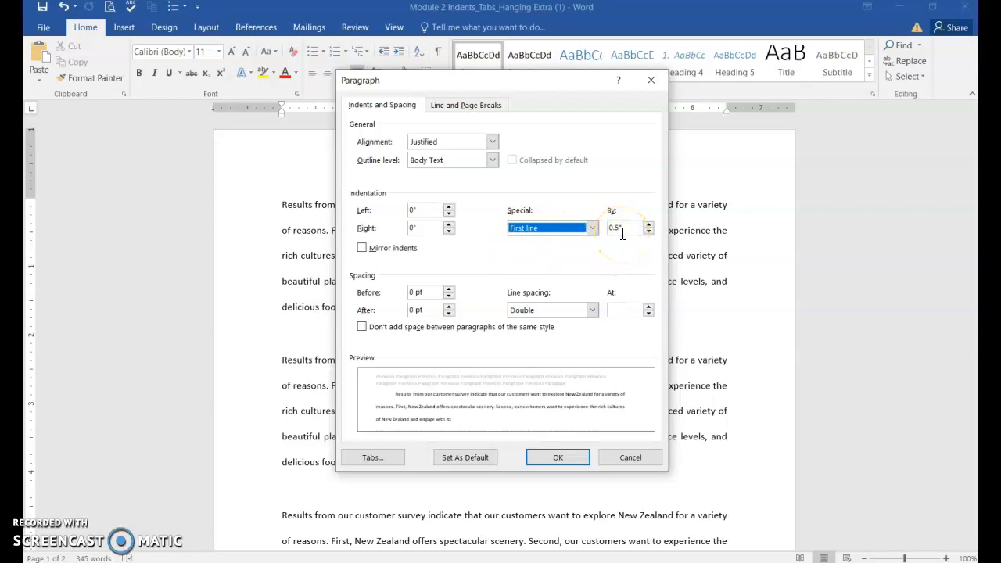
{"action": "left_click_drag", "start_coordinate": [536, 84], "coordinate": [682, 154]}
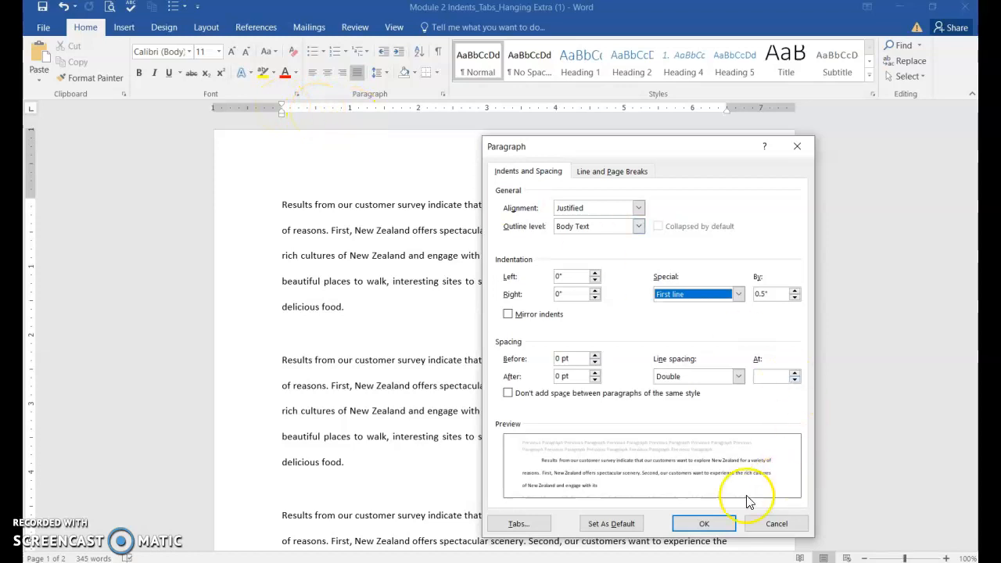
{"action": "left_click", "coordinate": [704, 524]}
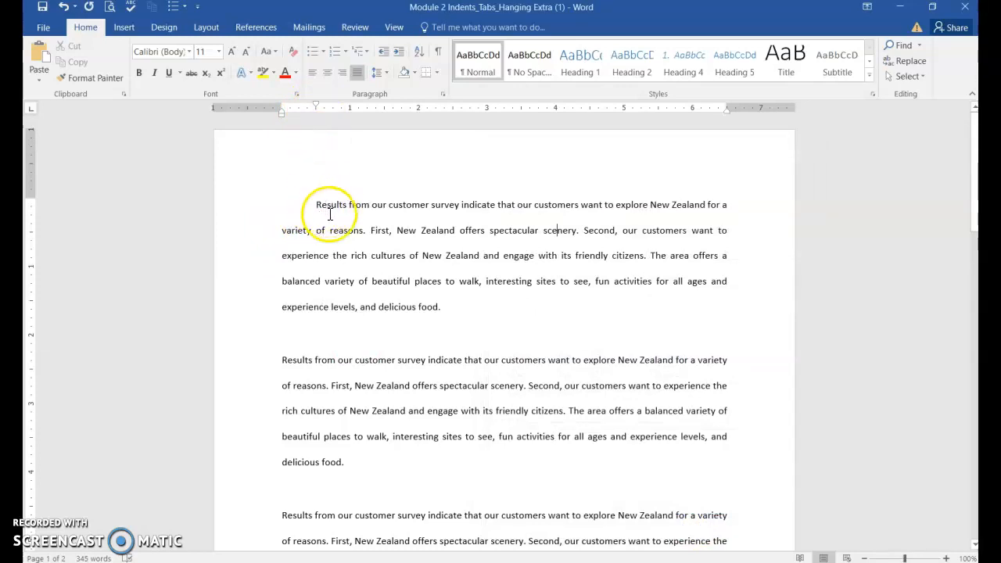
Give the second paragraph a first-line indent of 0.5 inch using the ruler
{"action": "scroll", "coordinate": [434, 352], "scroll_direction": "down", "scroll_amount": 2}
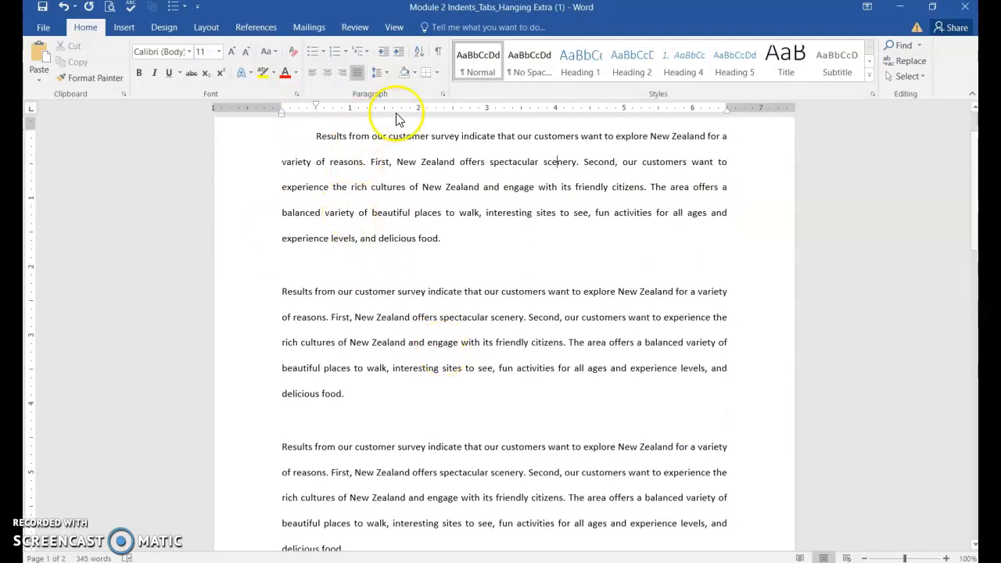
{"action": "left_click", "coordinate": [415, 313]}
{"action": "left_click", "coordinate": [505, 331]}
{"action": "left_click", "coordinate": [463, 349]}
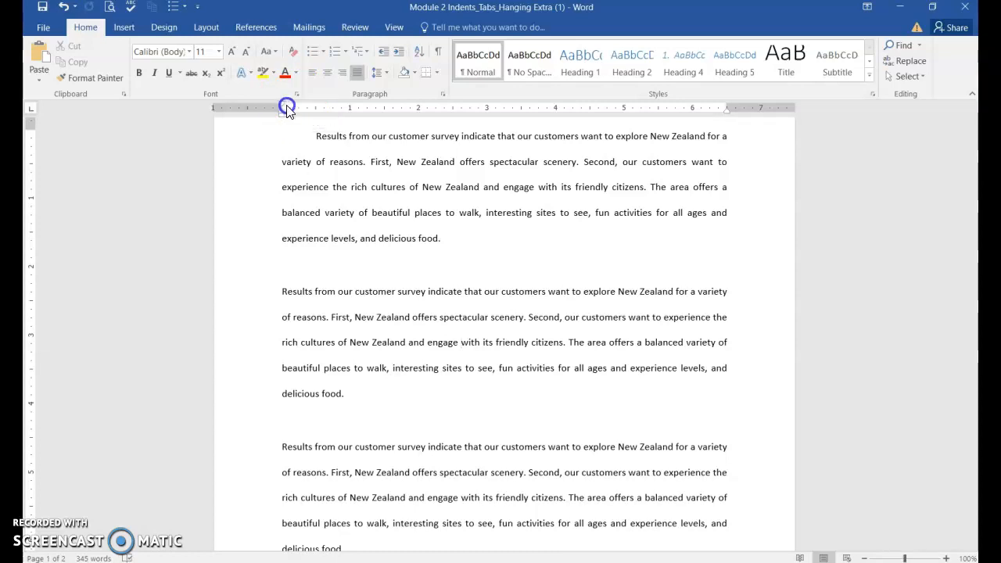
{"action": "left_click_drag", "start_coordinate": [281, 105], "coordinate": [316, 107]}
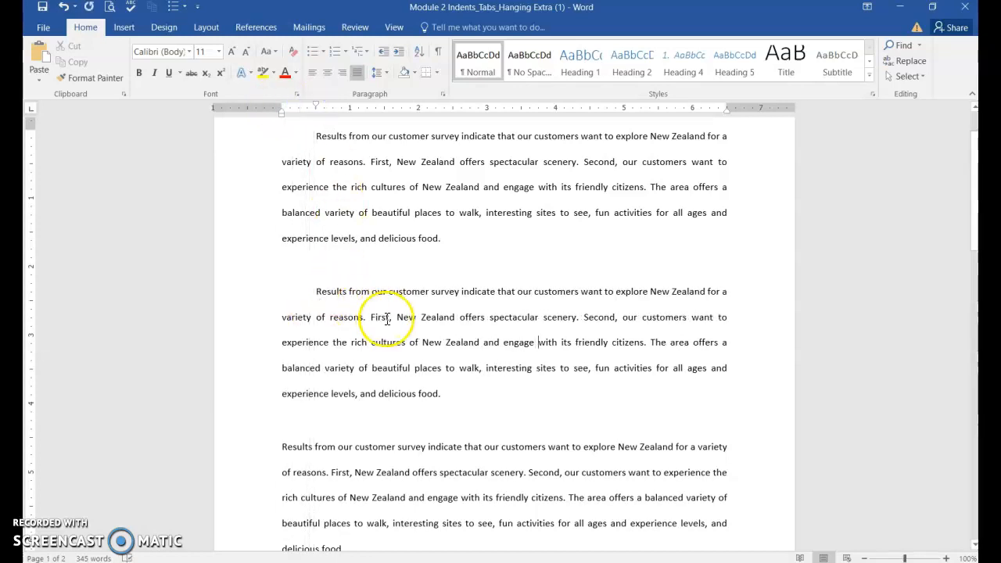
Indent the whole third paragraph's left edge by 0.5 inch
{"action": "scroll", "coordinate": [415, 336], "scroll_direction": "down", "scroll_amount": 2}
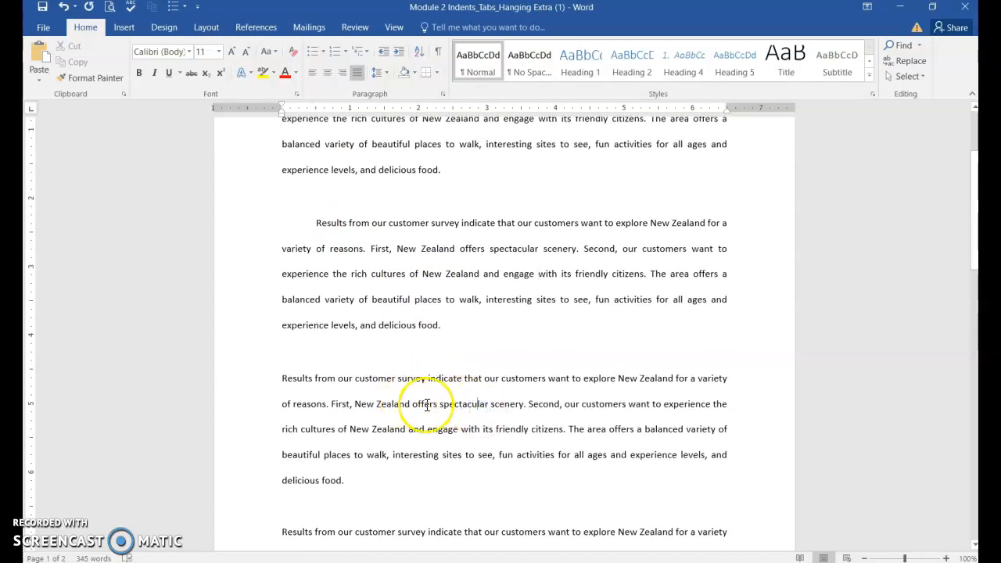
{"action": "left_click", "coordinate": [436, 404]}
{"action": "left_click", "coordinate": [434, 398]}
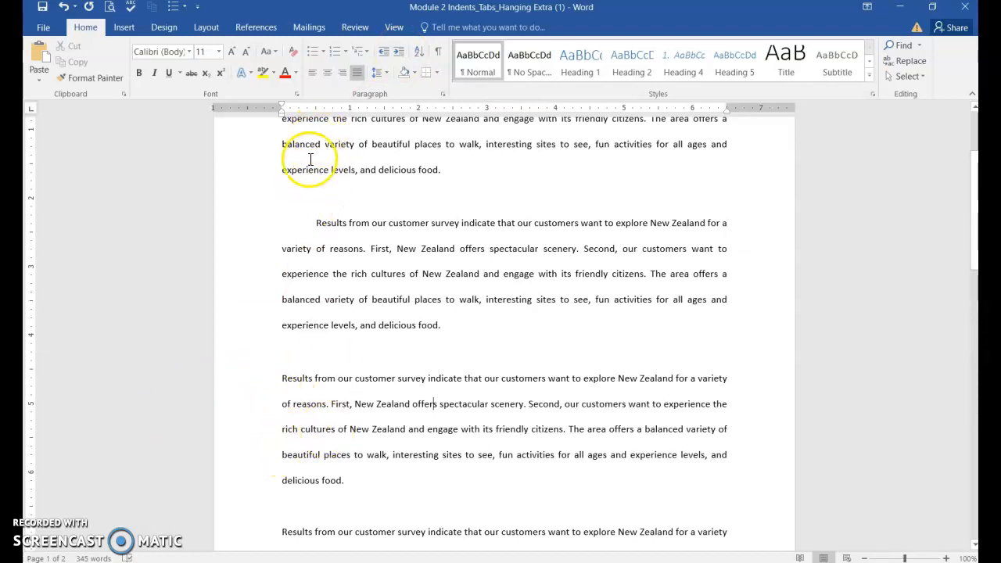
{"action": "left_click", "coordinate": [397, 53]}
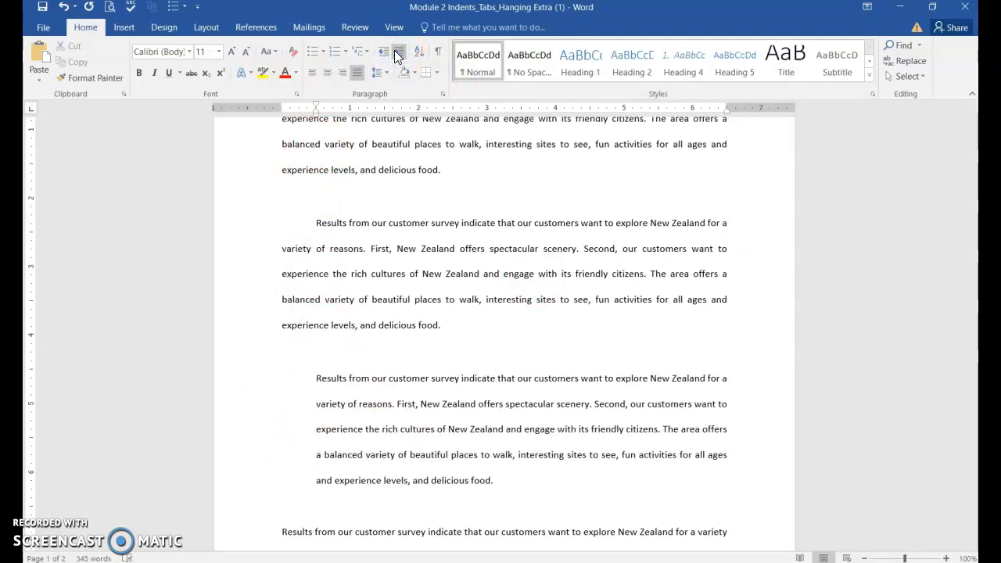
{"action": "left_click", "coordinate": [397, 52]}
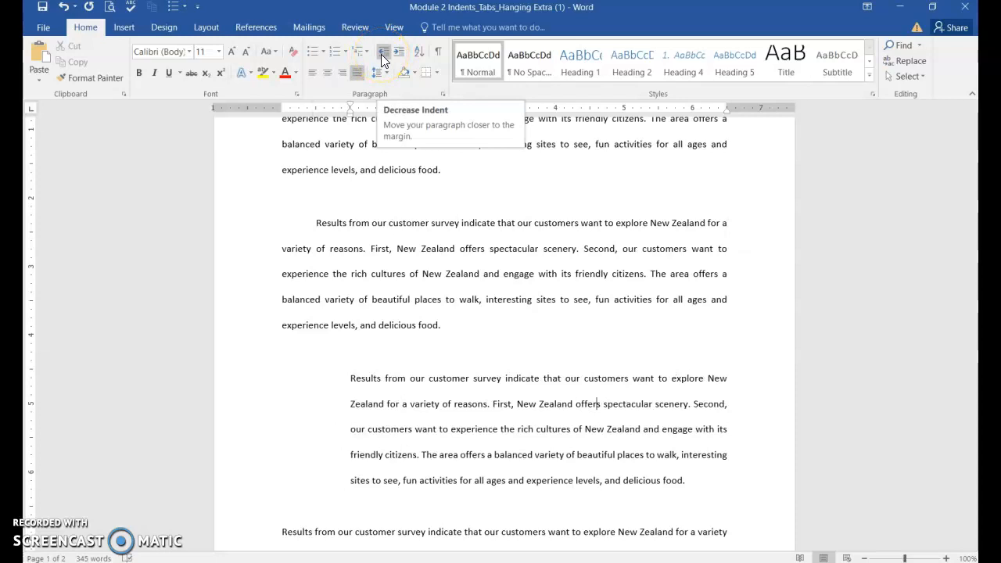
{"action": "left_click", "coordinate": [382, 53]}
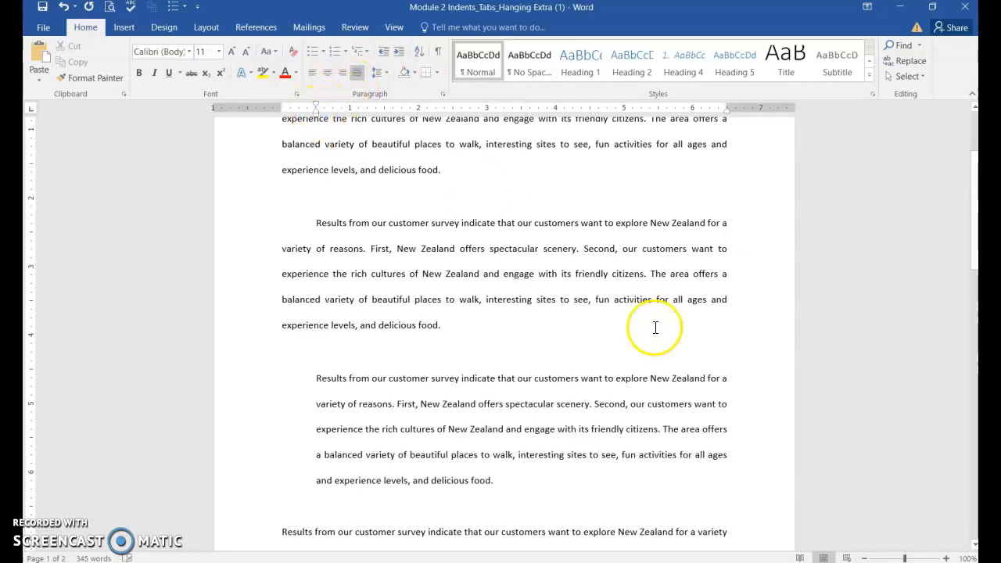
Indent the whole fourth paragraph's left edge by 0.5 inch
{"action": "scroll", "coordinate": [522, 342], "scroll_direction": "down", "scroll_amount": 2}
{"action": "scroll", "coordinate": [523, 342], "scroll_direction": "down", "scroll_amount": 2}
{"action": "left_click", "coordinate": [418, 396]}
{"action": "left_click", "coordinate": [449, 428]}
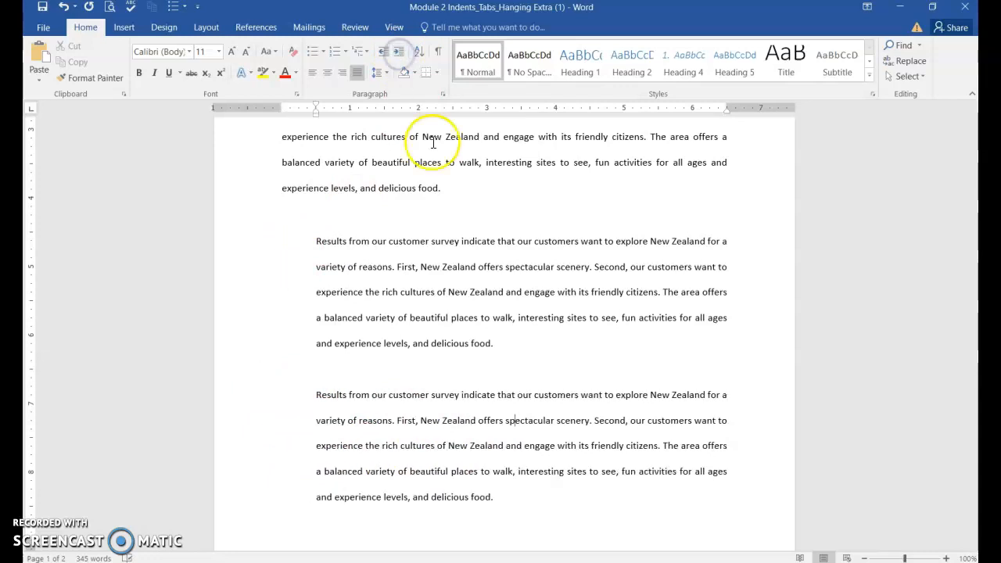
{"action": "left_click", "coordinate": [506, 420]}
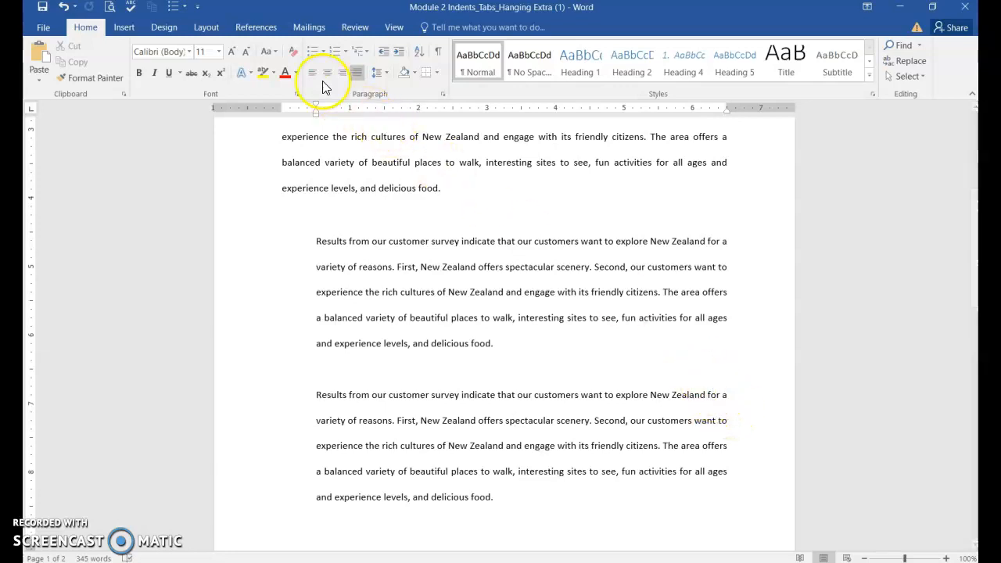
Set the fourth paragraph's right indent to 0.5 inch, using the ruler marker and the Right indent spinner
{"action": "left_click", "coordinate": [207, 29]}
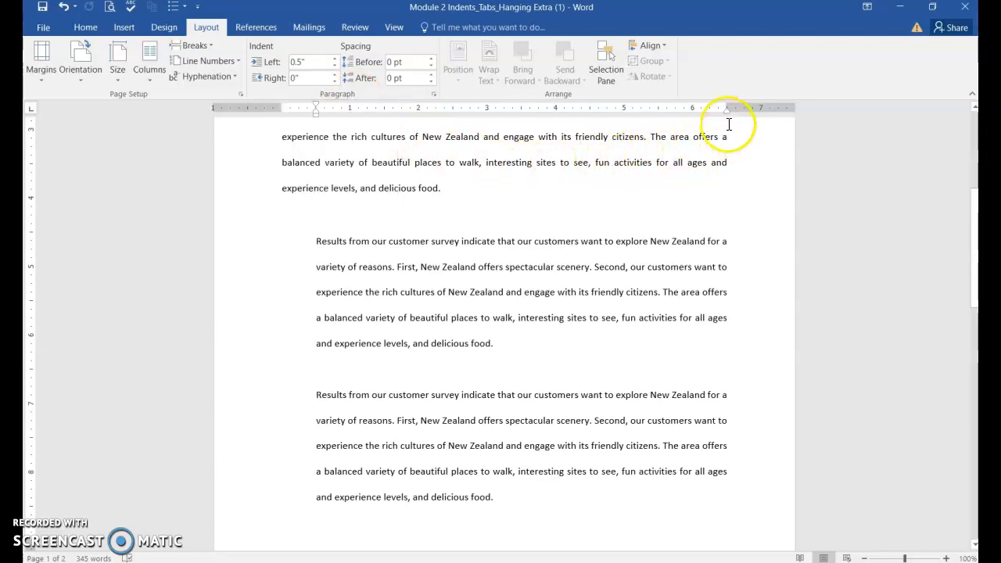
{"action": "scroll", "coordinate": [719, 125], "scroll_direction": "down", "scroll_amount": 1}
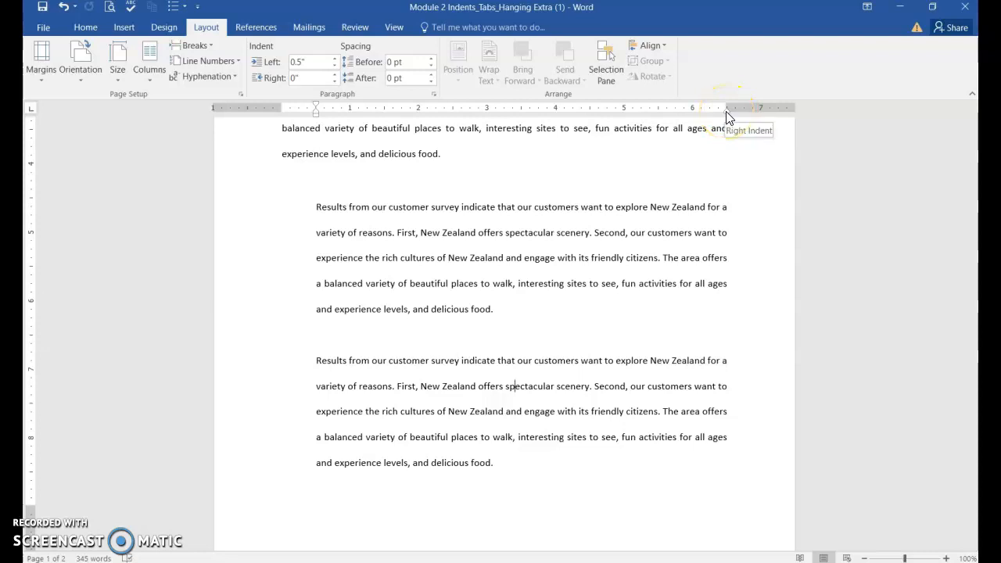
{"action": "left_click_drag", "start_coordinate": [726, 117], "coordinate": [701, 121]}
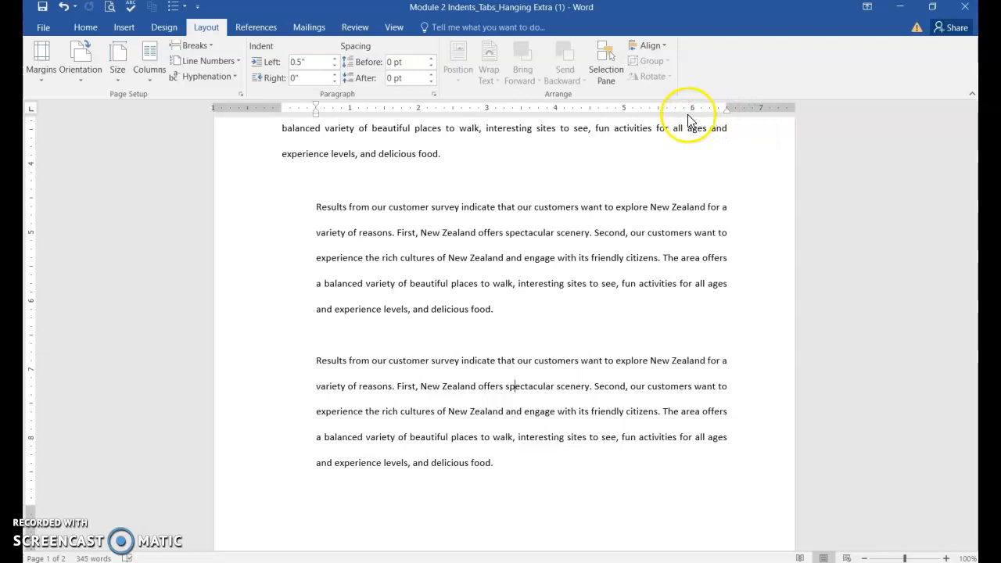
{"action": "left_click", "coordinate": [335, 75]}
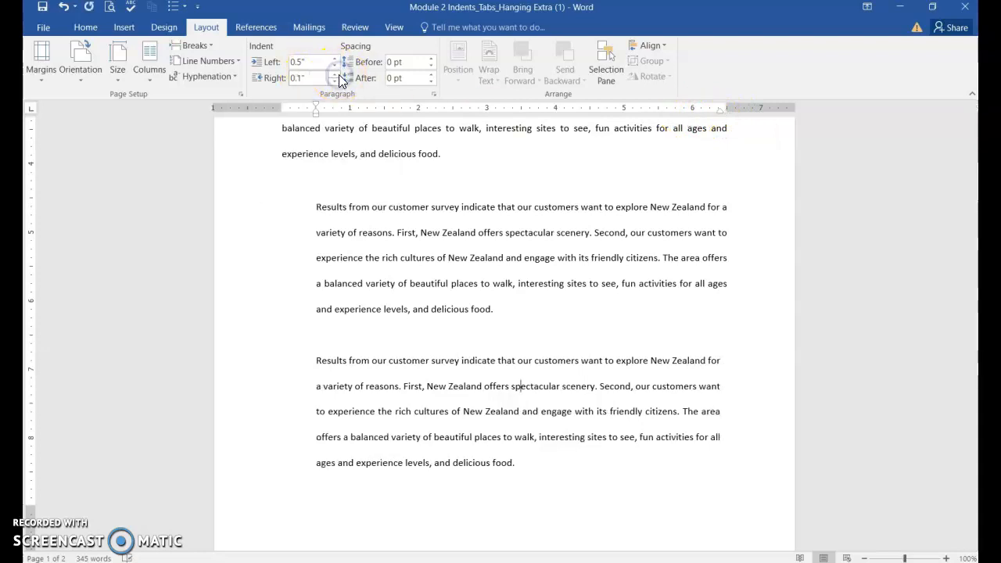
{"action": "left_click", "coordinate": [339, 74]}
{"action": "left_click", "coordinate": [339, 74]}
{"action": "left_click", "coordinate": [339, 74]}
{"action": "left_click", "coordinate": [339, 75]}
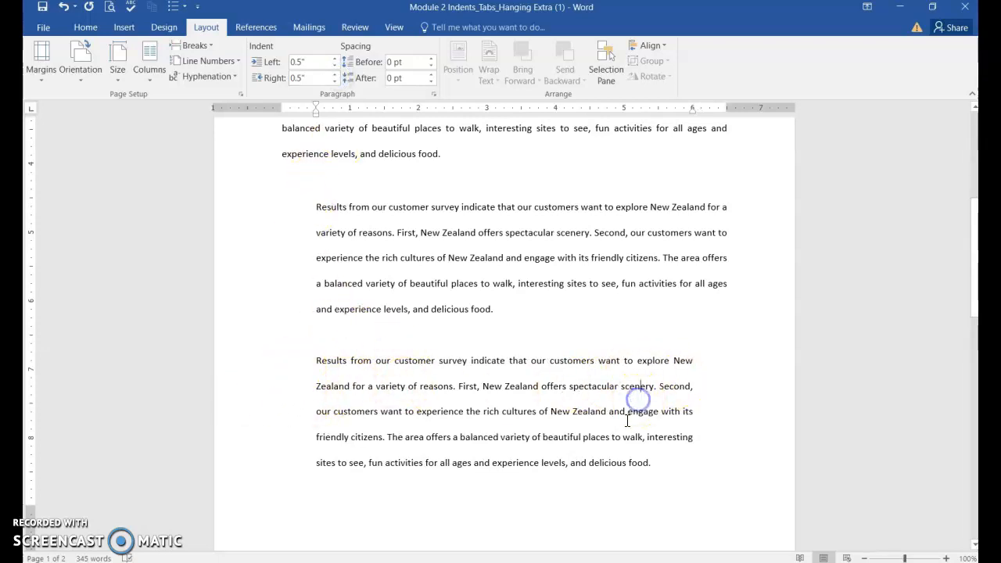
Try a Hanging special indent of 0.5" on the fifth paragraph in the Paragraph settings, then cancel
{"action": "scroll", "coordinate": [628, 421], "scroll_direction": "down", "scroll_amount": 5}
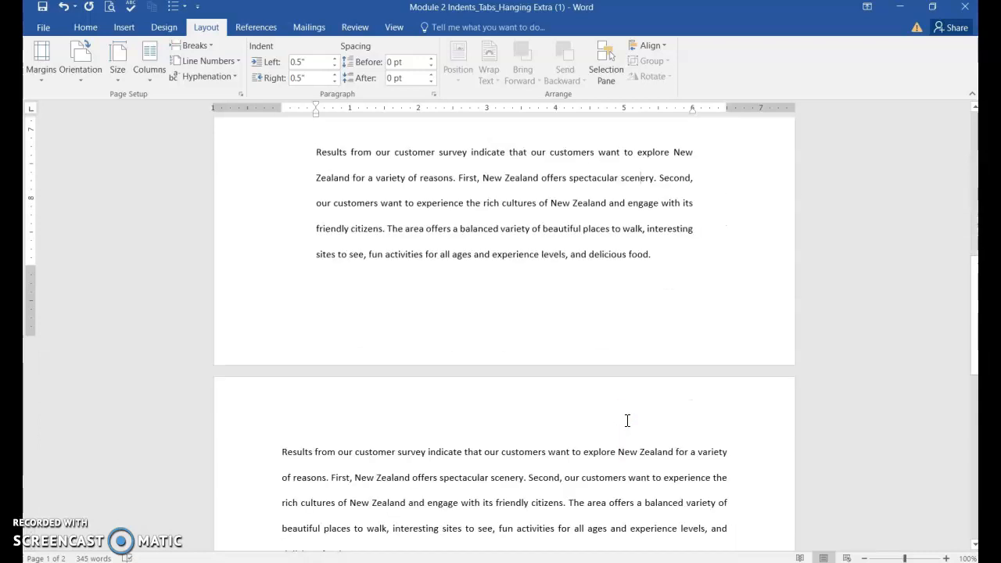
{"action": "left_click", "coordinate": [352, 345]}
{"action": "left_click", "coordinate": [610, 369]}
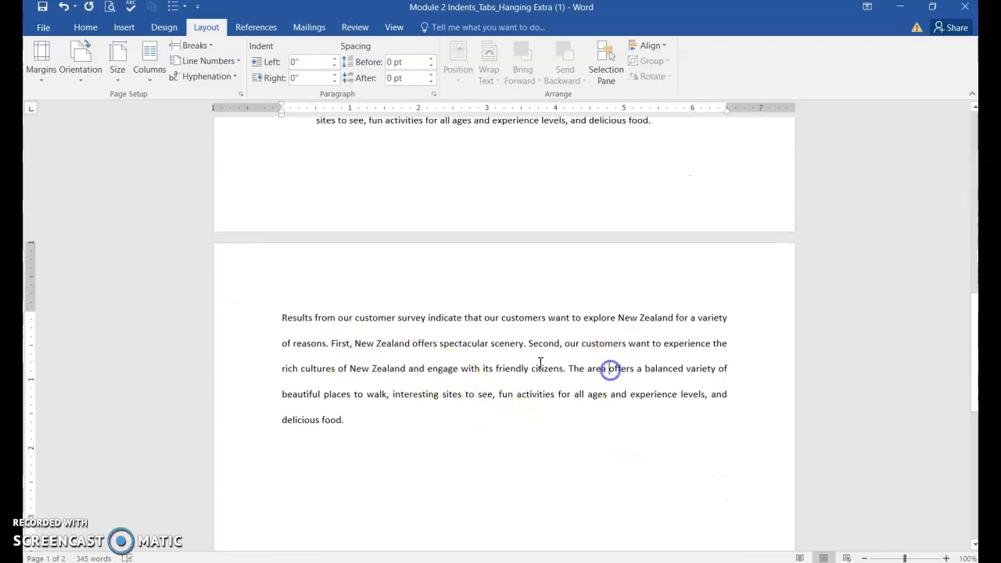
{"action": "left_click", "coordinate": [485, 349]}
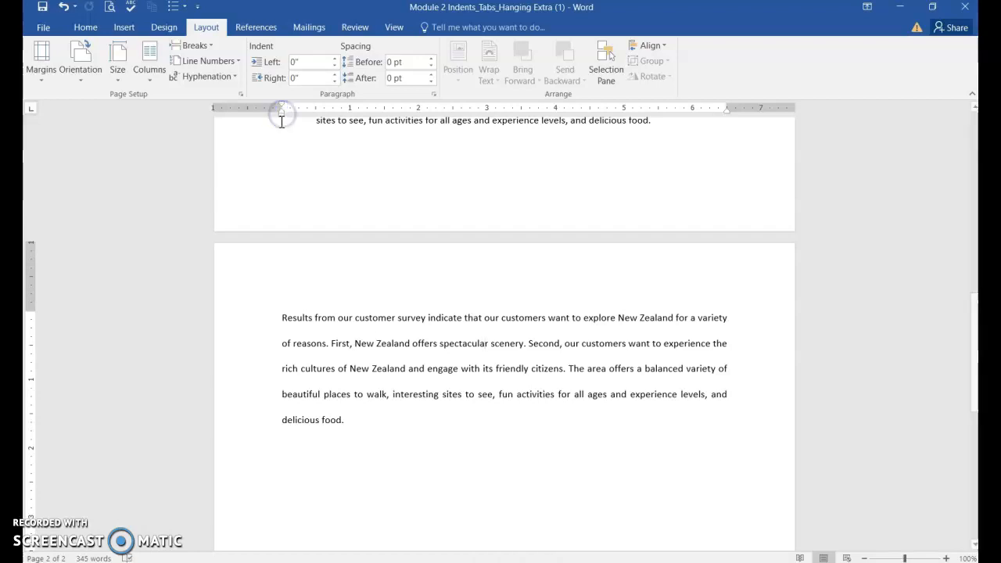
{"action": "left_click", "coordinate": [301, 337]}
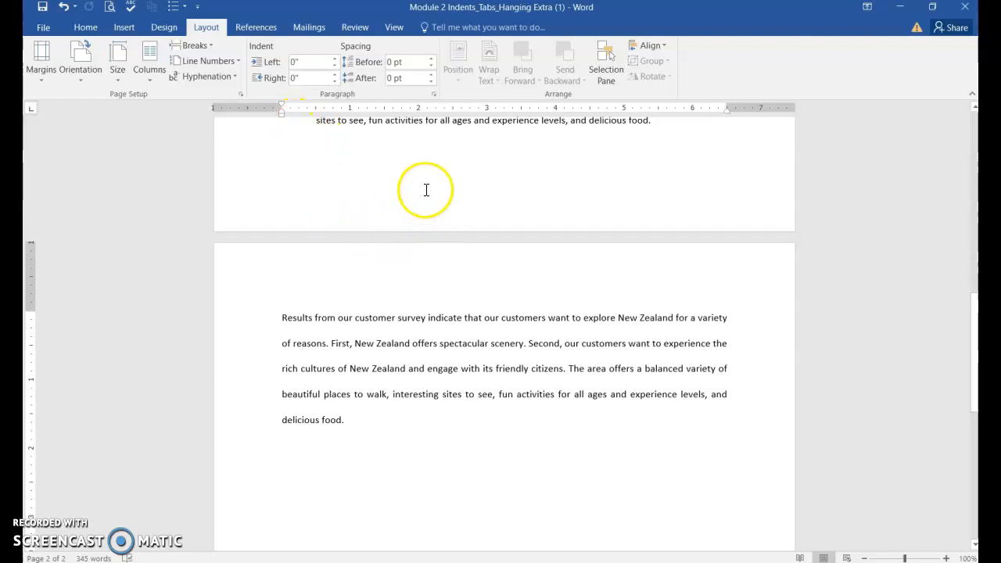
{"action": "left_click", "coordinate": [434, 94]}
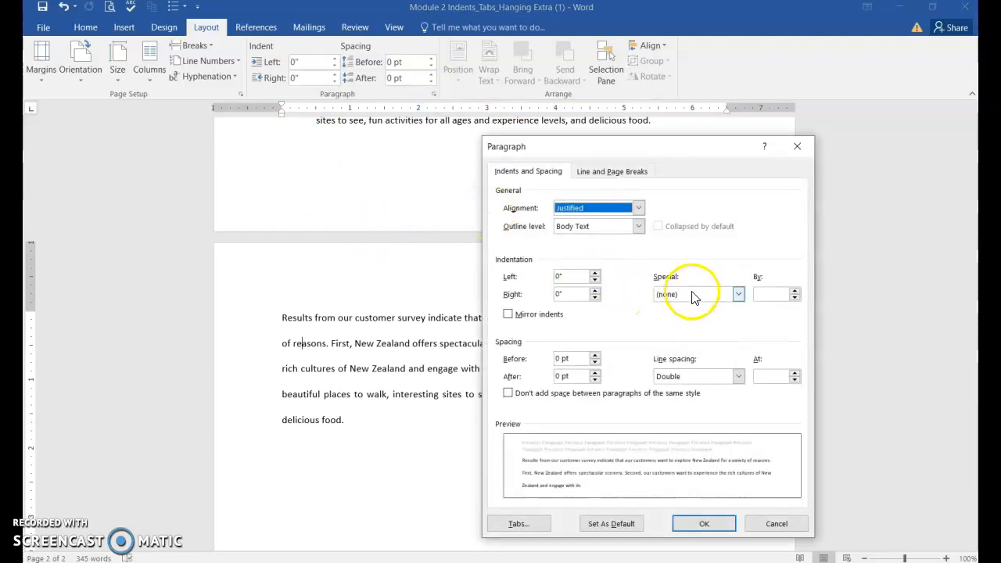
{"action": "left_click", "coordinate": [738, 294]}
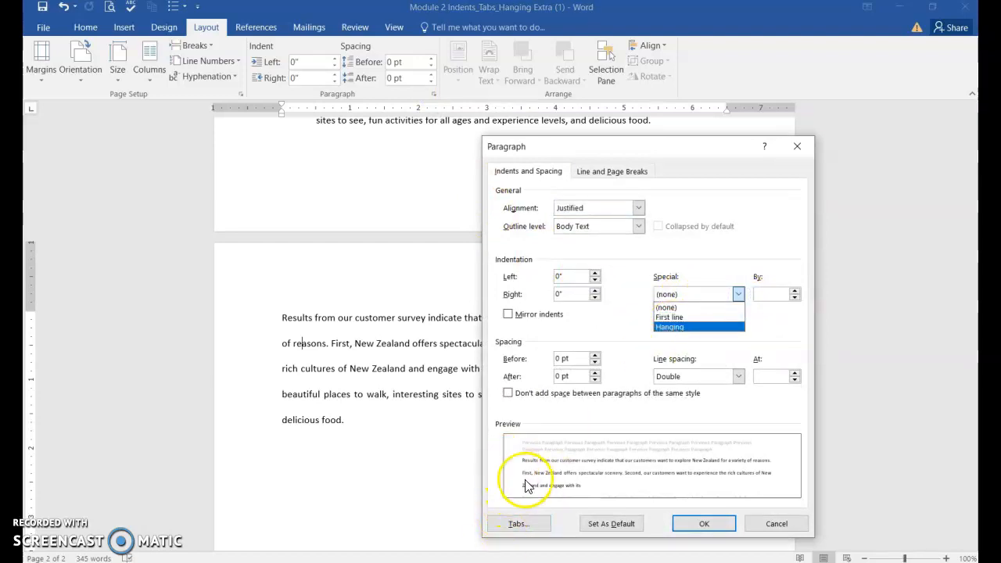
{"action": "left_click", "coordinate": [671, 327]}
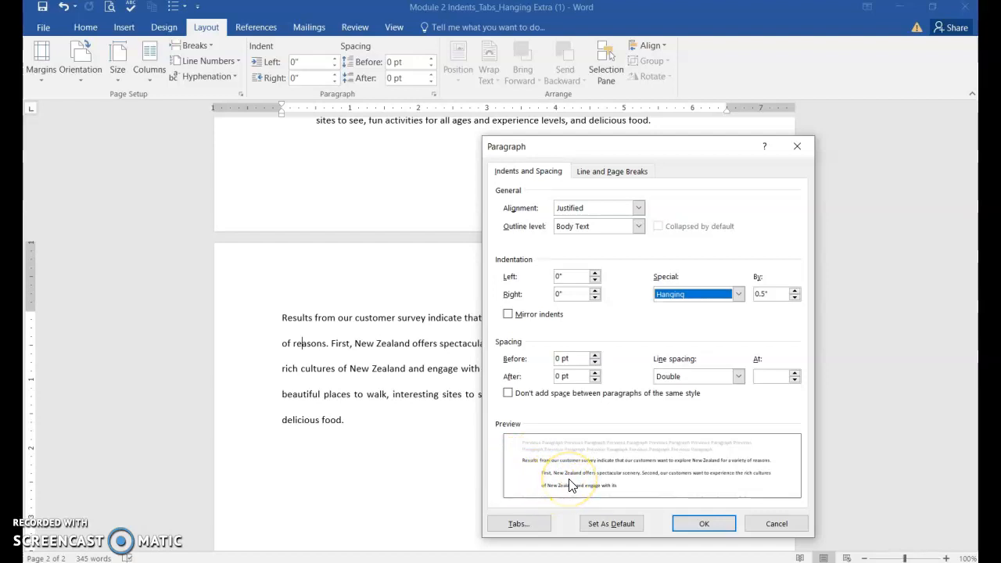
{"action": "left_click", "coordinate": [766, 530]}
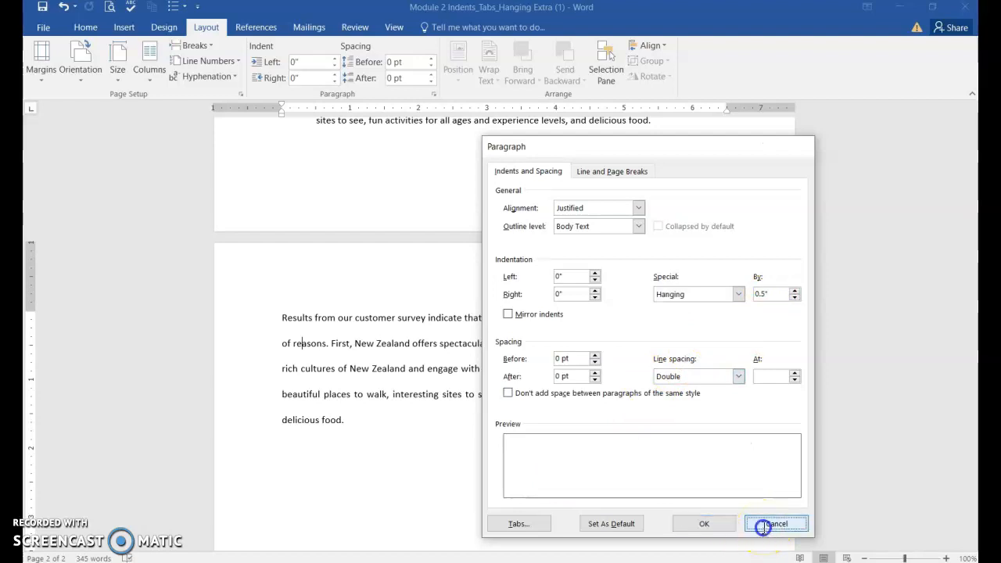
Increase the fifth paragraph's hanging indent three steps with the shortcut, then decrease it back to none
{"action": "left_click", "coordinate": [464, 344]}
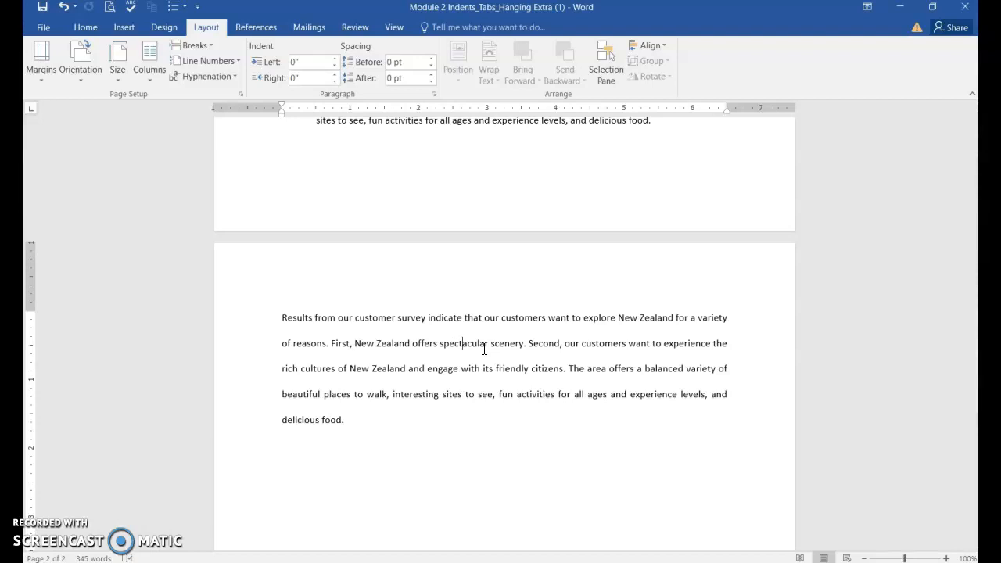
{"action": "key", "text": "ctrl+t"}
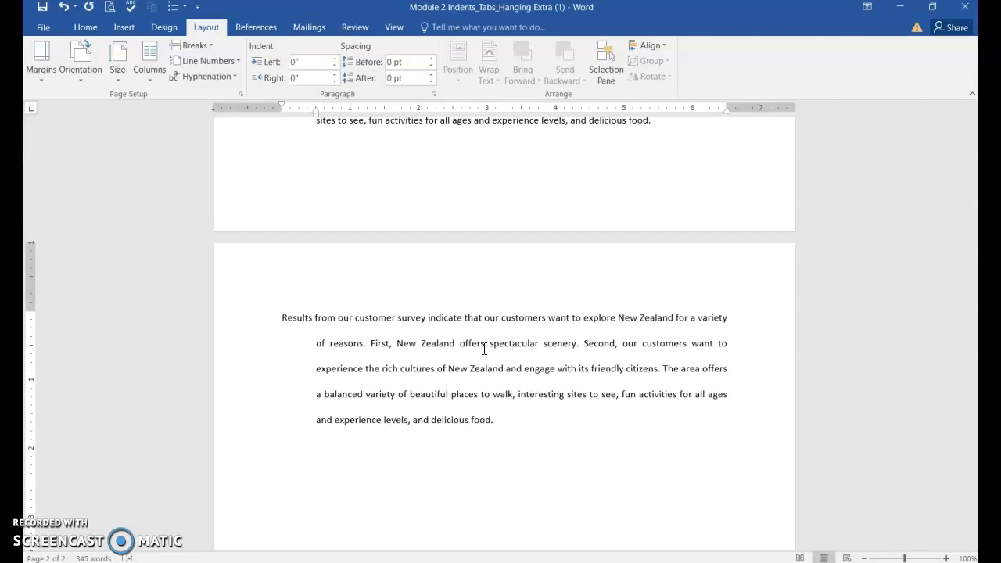
{"action": "key", "text": "ctrl+t"}
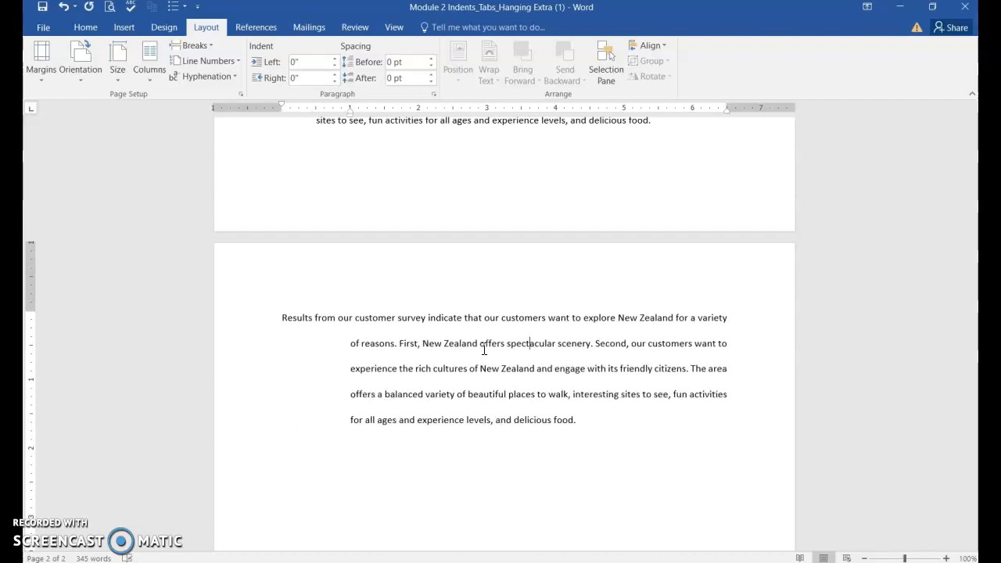
{"action": "key", "text": "ctrl+t"}
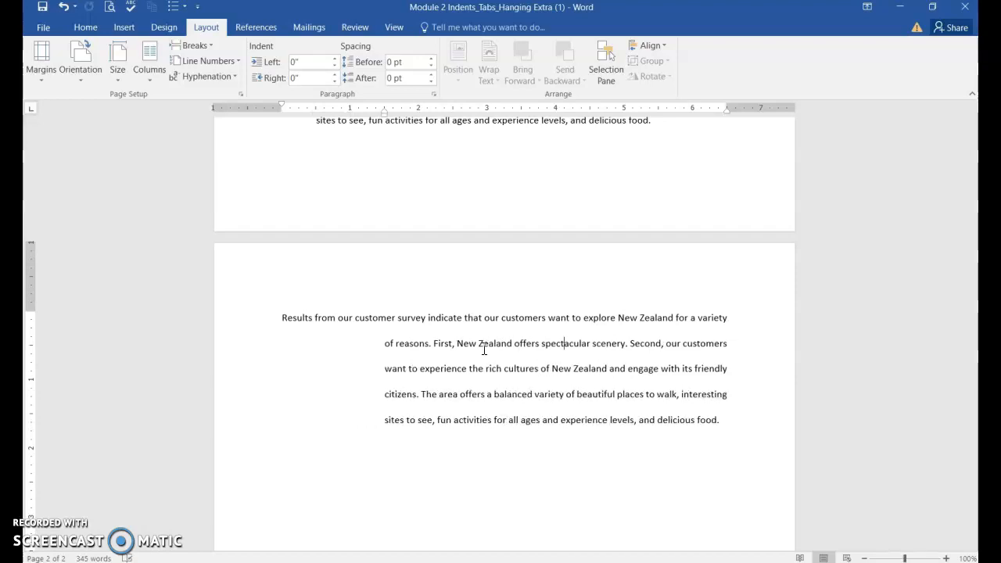
{"action": "key", "text": "ctrl+shift+t"}
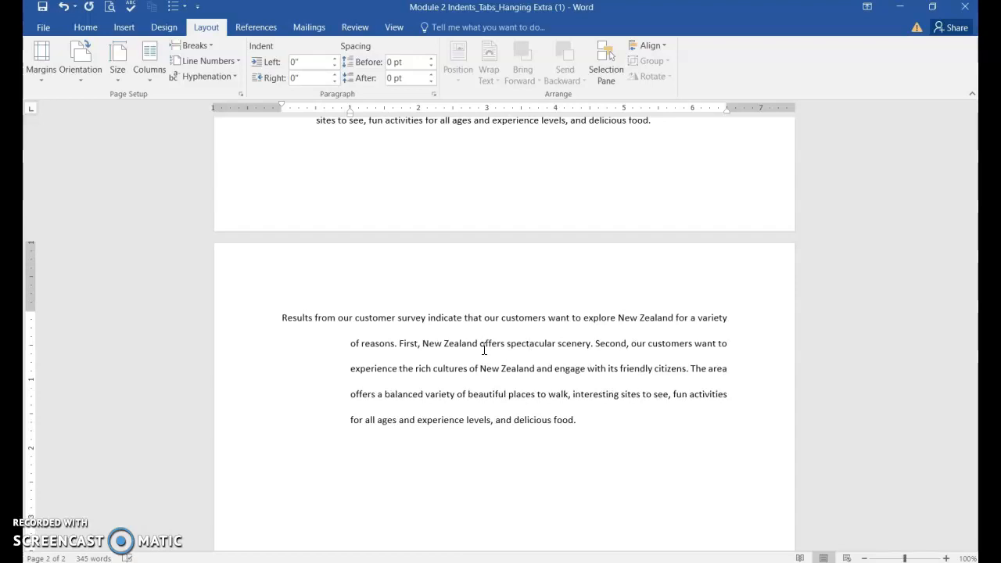
{"action": "key", "text": "ctrl+shift+t"}
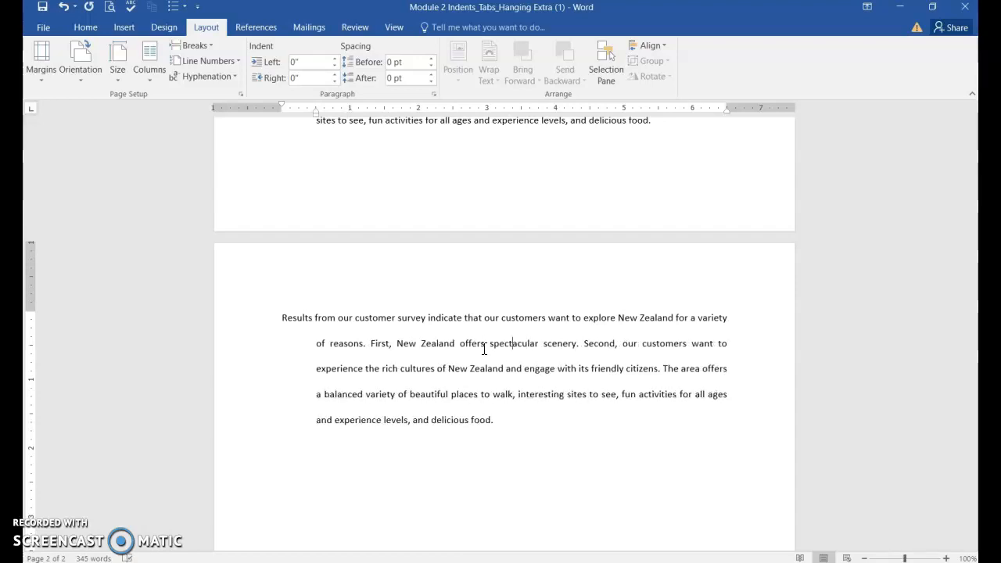
{"action": "key", "text": "ctrl+shift+t"}
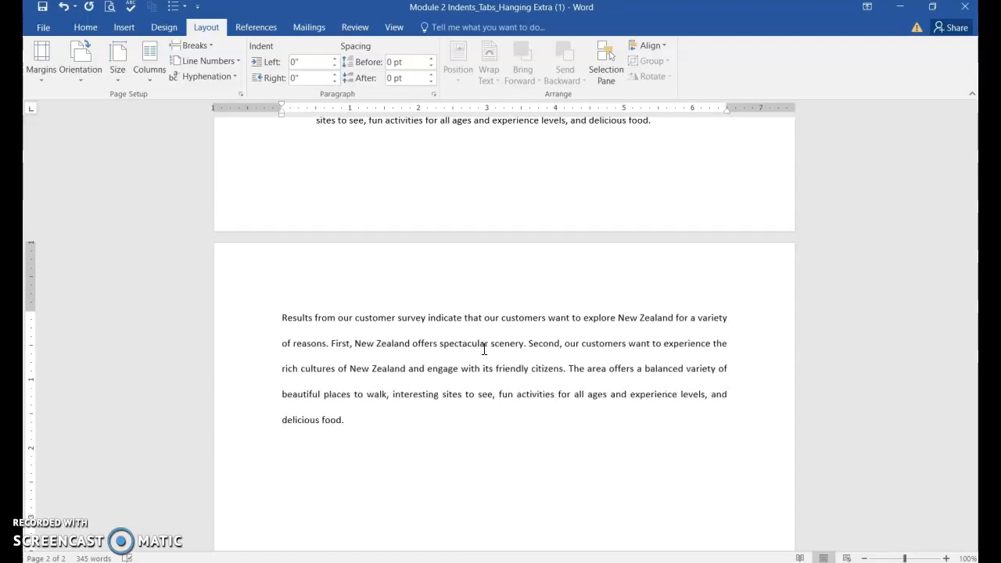
Give the fifth paragraph a 0.5 inch hanging indent with the shortcut
{"action": "key", "text": "ctrl+t"}
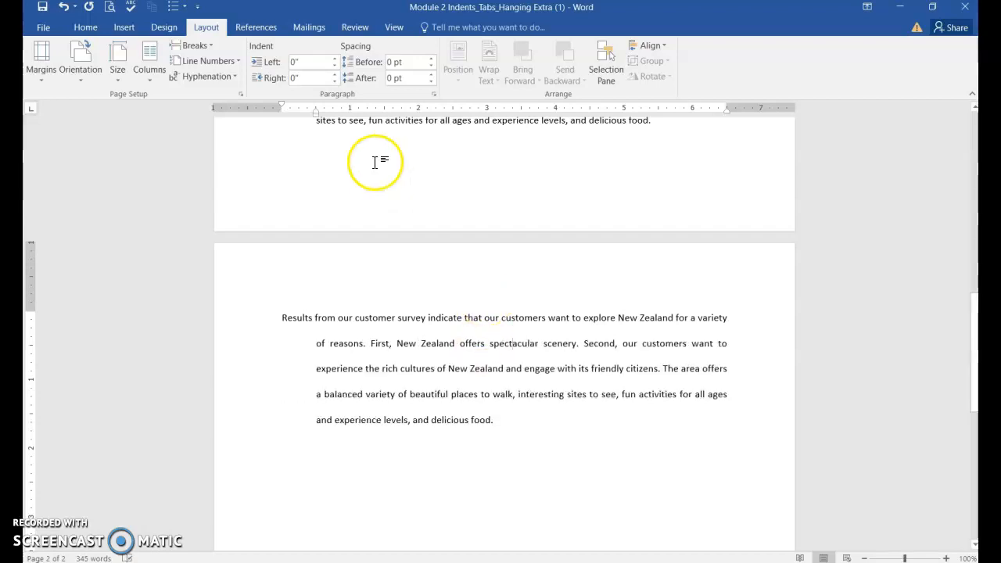
{"action": "scroll", "coordinate": [323, 115], "scroll_direction": "down", "scroll_amount": 1}
{"action": "scroll", "coordinate": [556, 405], "scroll_direction": "up", "scroll_amount": 1}
{"action": "scroll", "coordinate": [556, 405], "scroll_direction": "down", "scroll_amount": 1}
Switch to multiple-page view at 50% zoom and scroll through to compare the differently indented paragraphs
{"action": "left_click", "coordinate": [393, 26]}
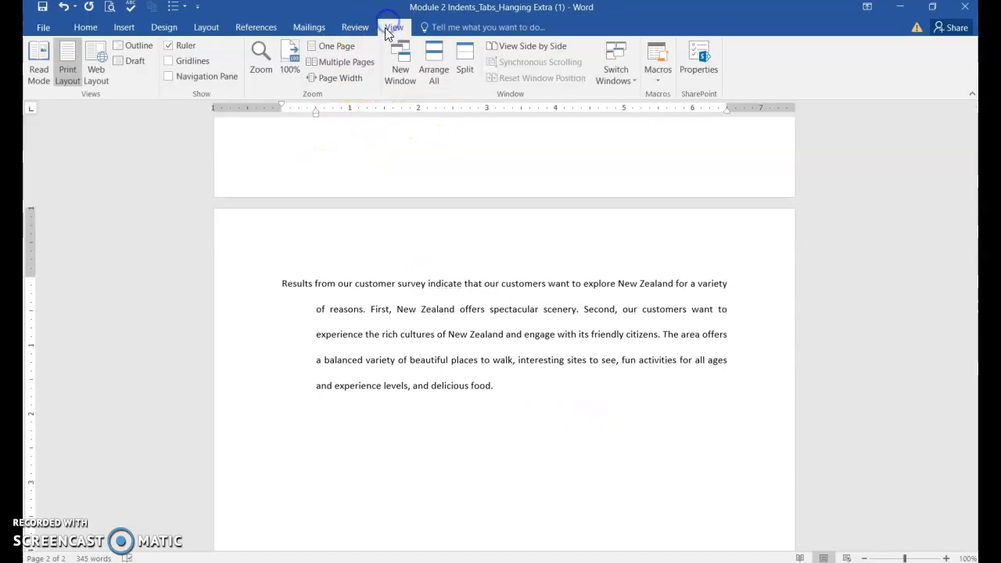
{"action": "left_click", "coordinate": [354, 47]}
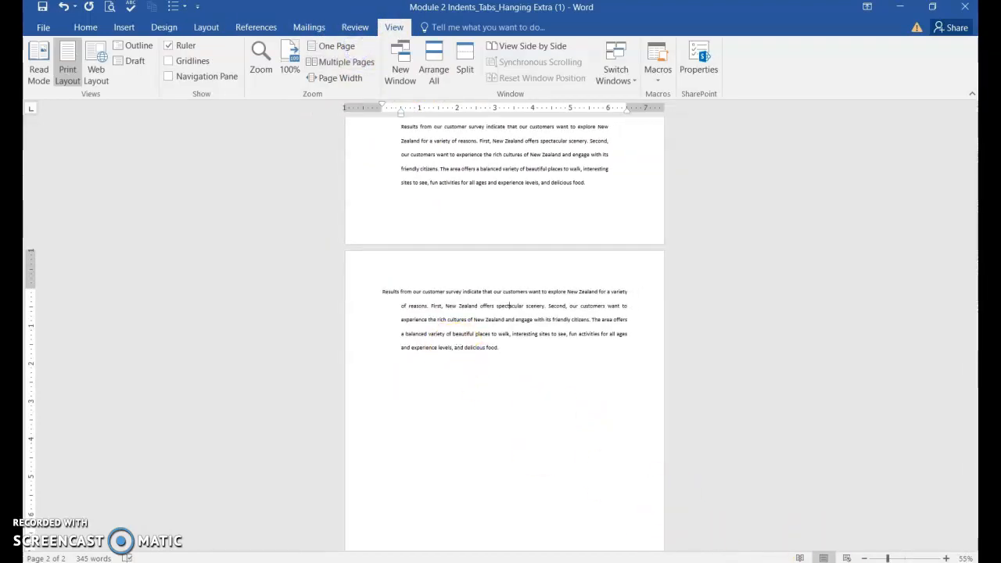
{"action": "left_click", "coordinate": [865, 559]}
{"action": "scroll", "coordinate": [900, 426], "scroll_direction": "up", "scroll_amount": 3}
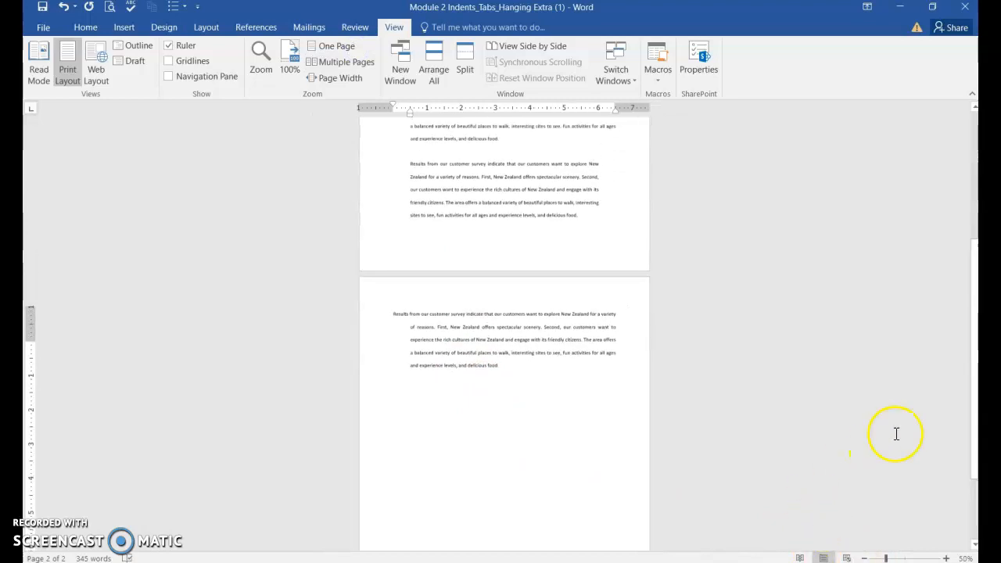
{"action": "scroll", "coordinate": [926, 402], "scroll_direction": "up", "scroll_amount": 4}
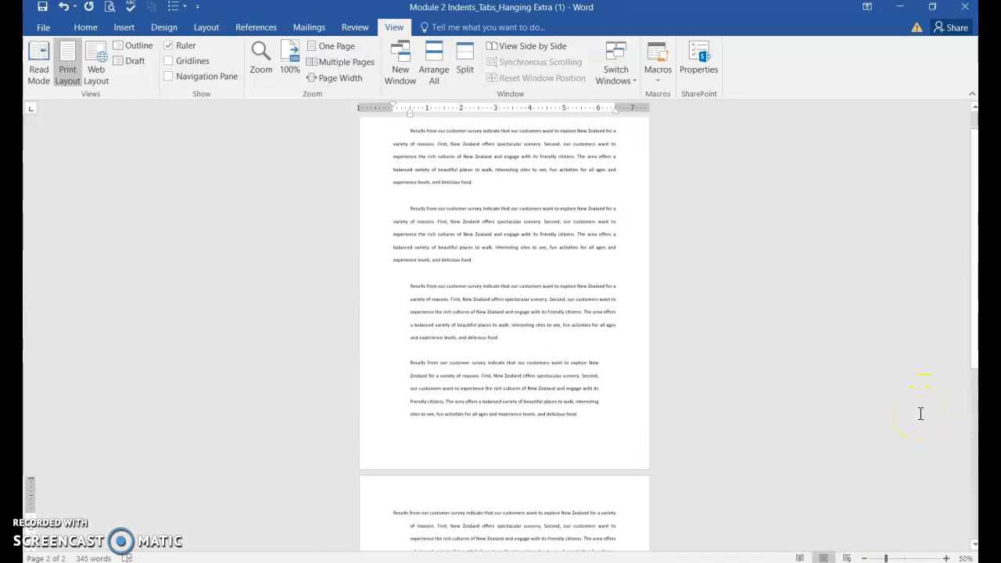
{"action": "scroll", "coordinate": [454, 183], "scroll_direction": "up", "scroll_amount": 1}
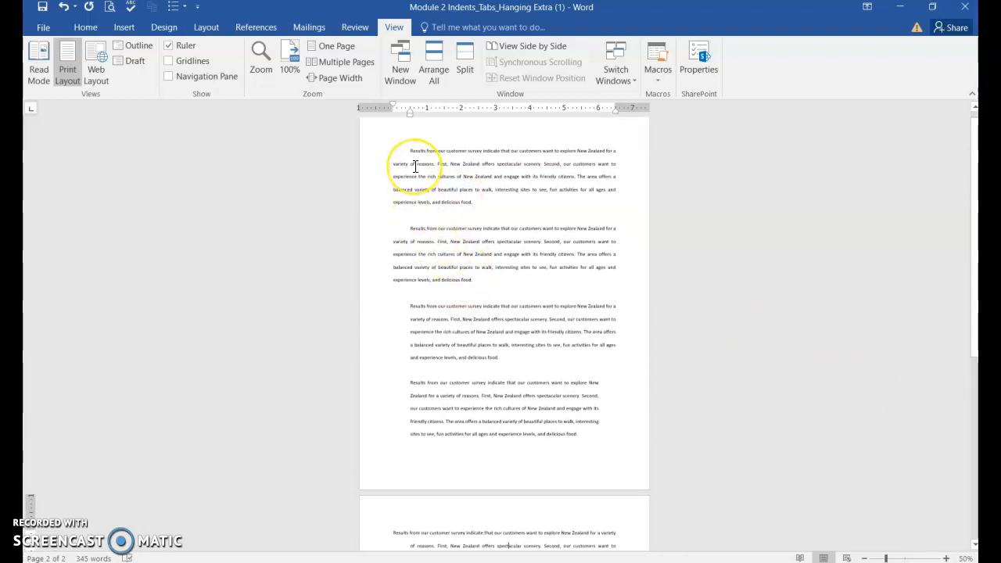
{"action": "scroll", "coordinate": [426, 270], "scroll_direction": "down", "scroll_amount": 1}
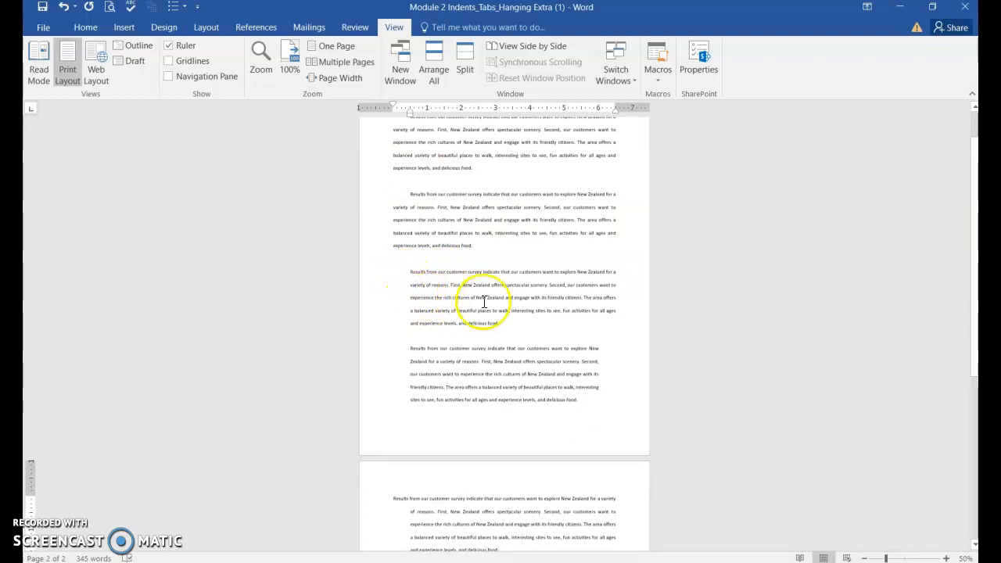
{"action": "scroll", "coordinate": [577, 336], "scroll_direction": "down", "scroll_amount": 2}
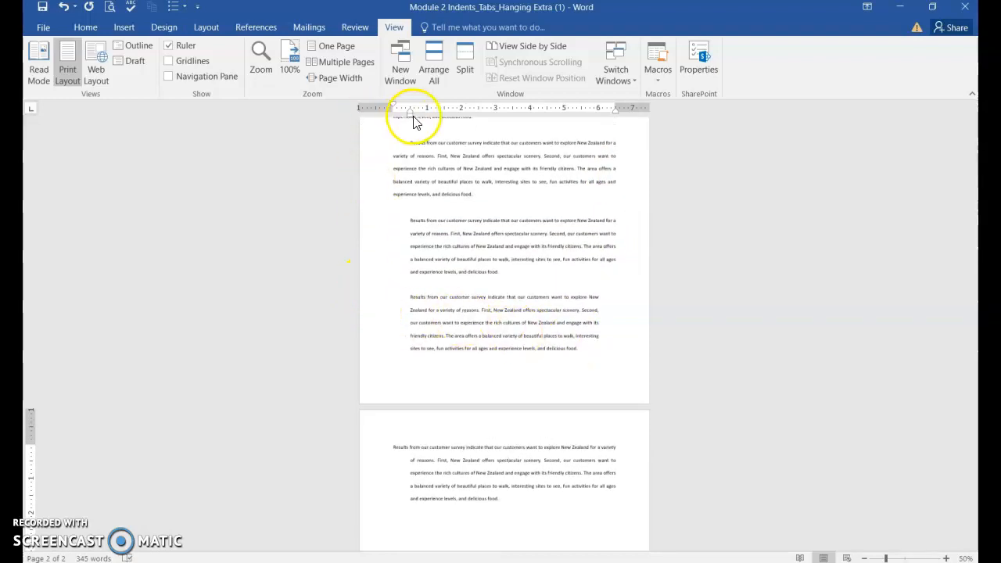
{"action": "left_click", "coordinate": [495, 310]}
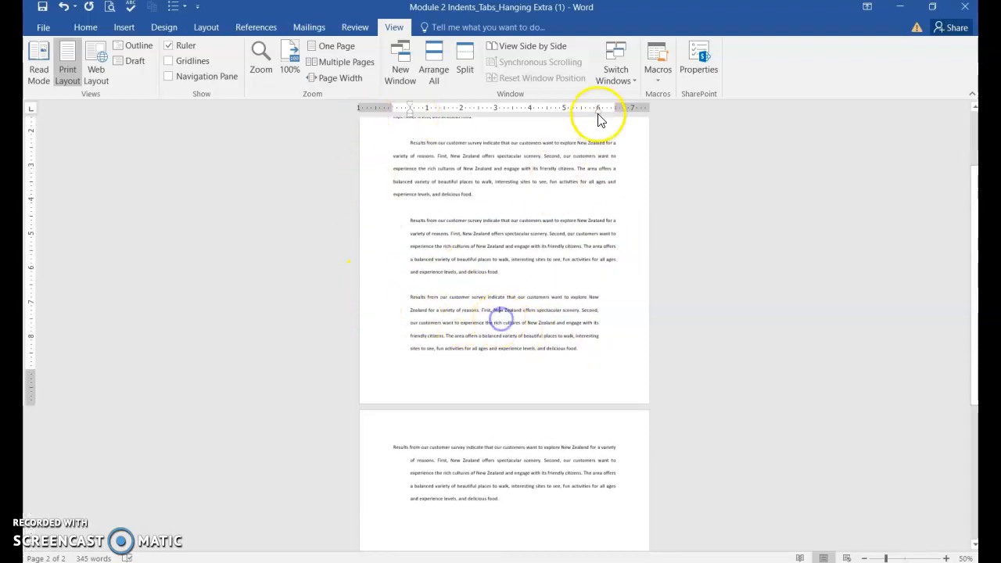
{"action": "scroll", "coordinate": [466, 492], "scroll_direction": "down", "scroll_amount": 2}
{"action": "left_click", "coordinate": [463, 434]}
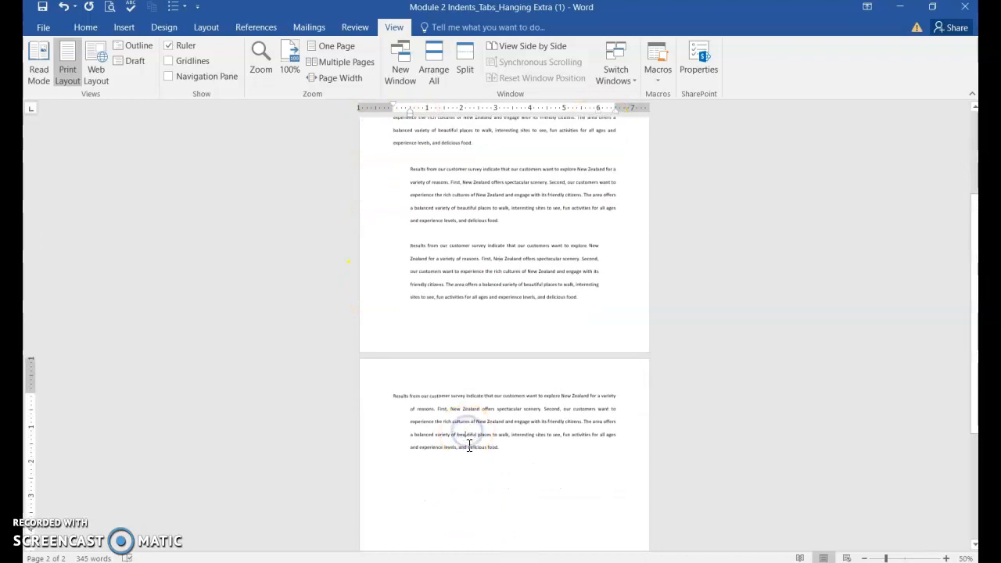